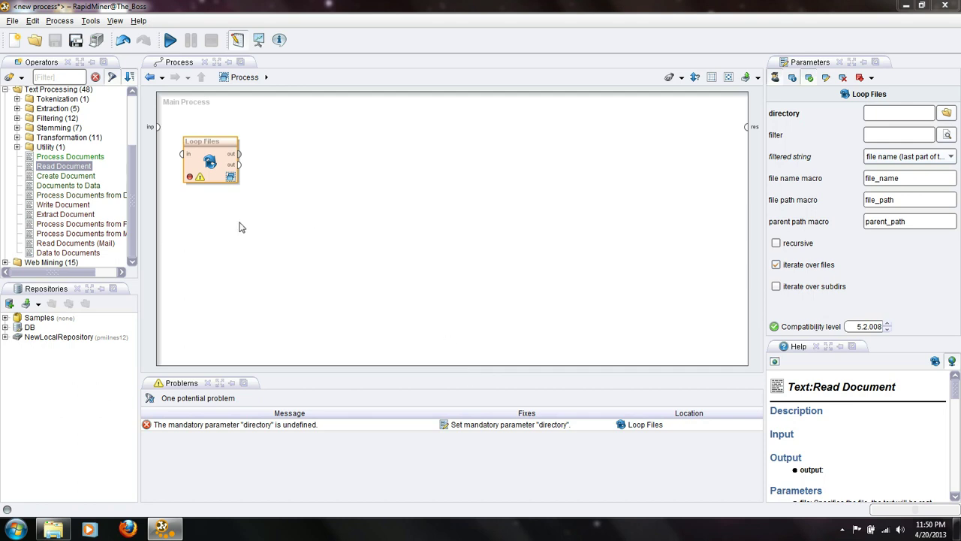
- Open Loop Files' nested process, where Read Document is wired to its ports
double_click(214, 173)
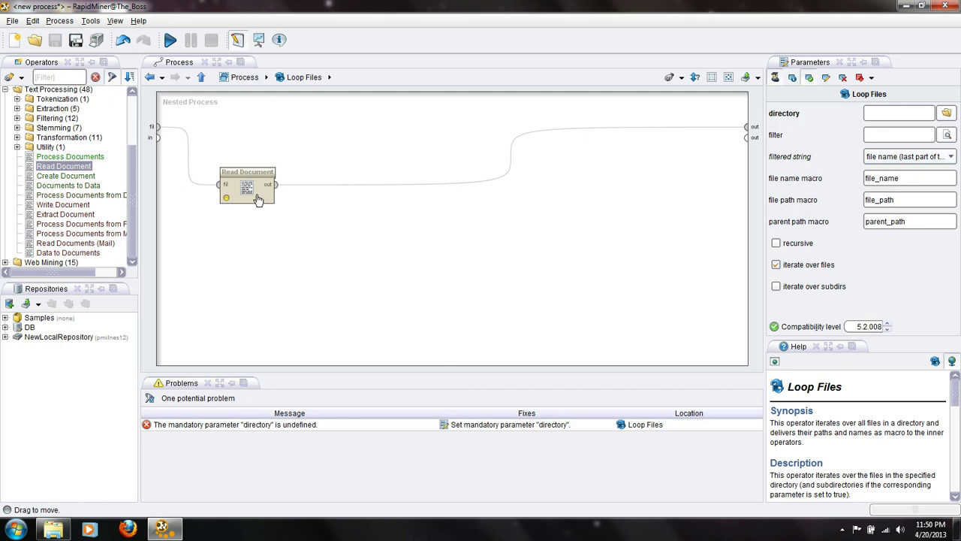
- Back in the main process, set Loop Files' directory to E:\Big Data\Project Data (Category)\Bad
click(200, 76)
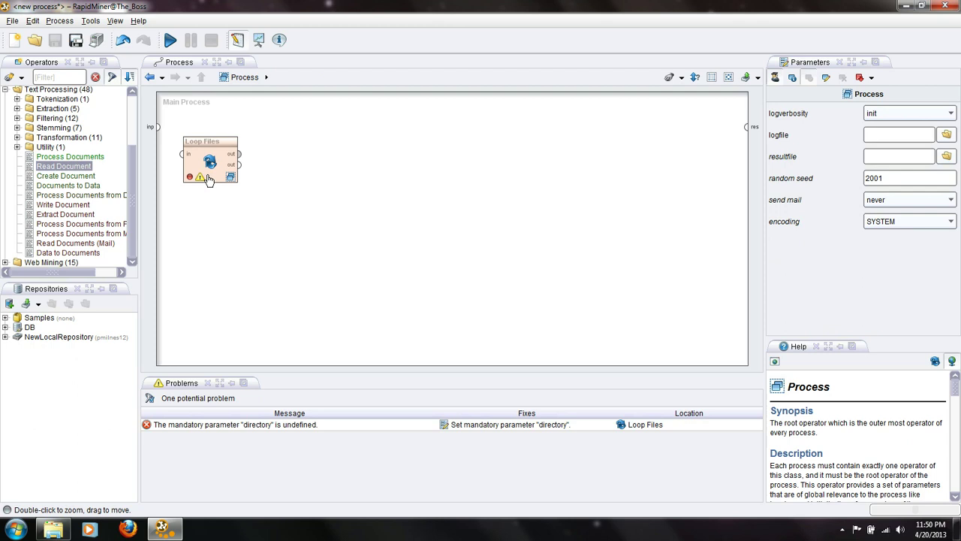
click(214, 168)
click(946, 116)
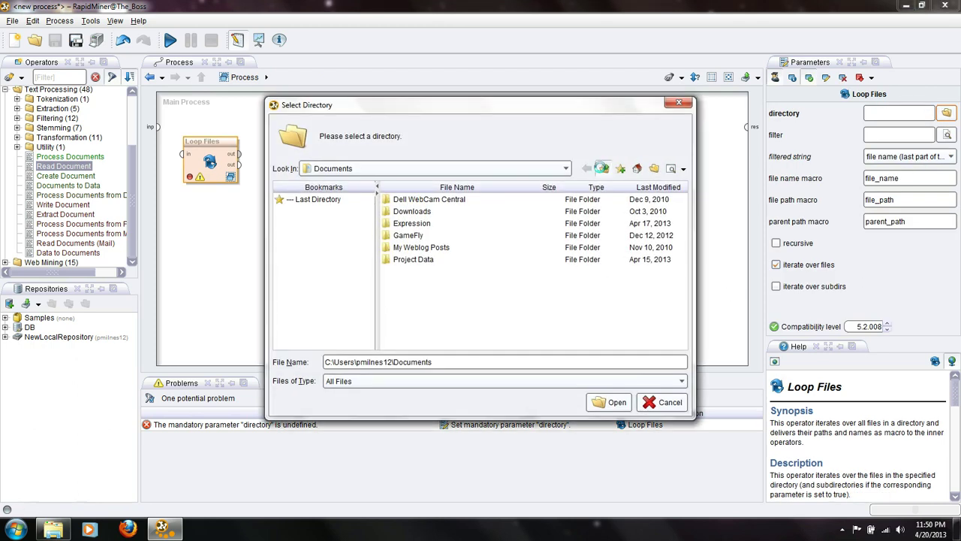
click(604, 168)
click(603, 168)
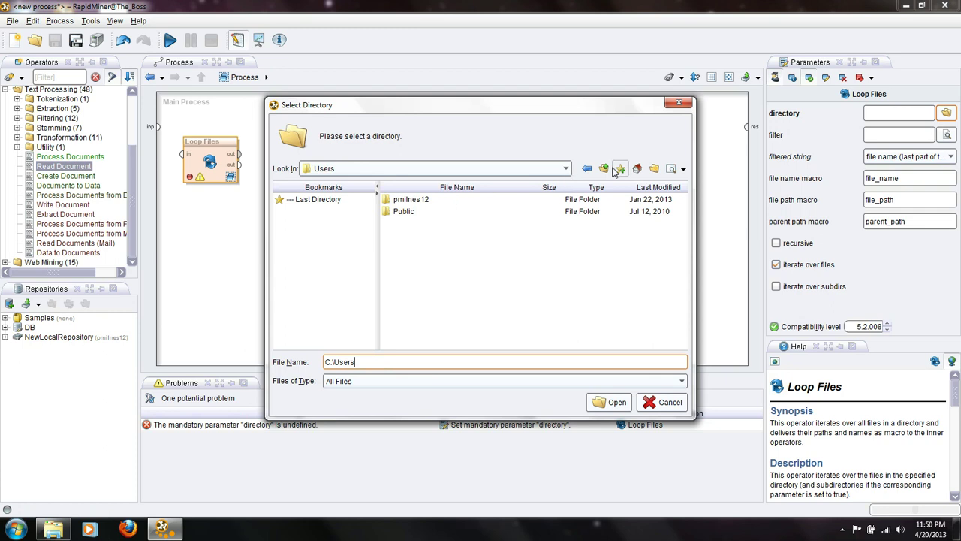
click(604, 169)
click(604, 170)
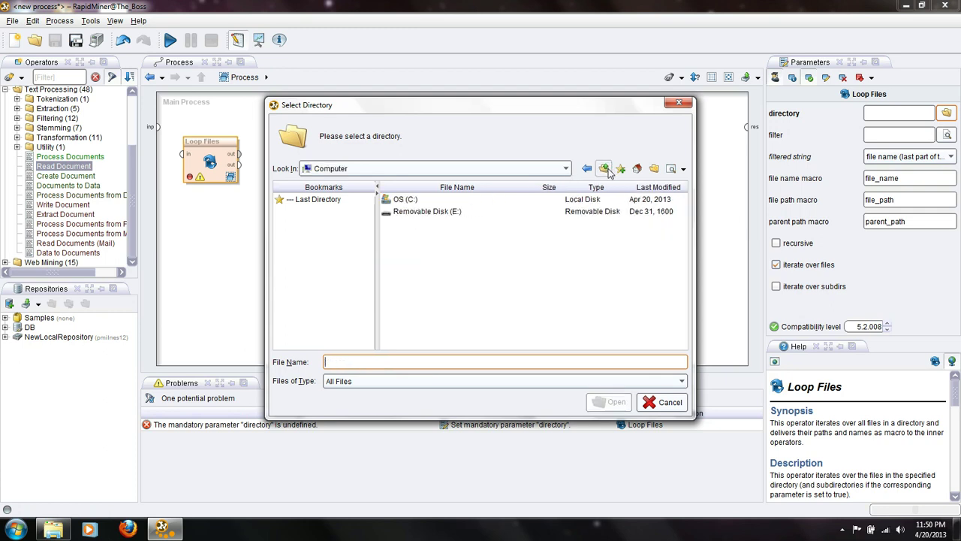
double_click(450, 212)
click(412, 202)
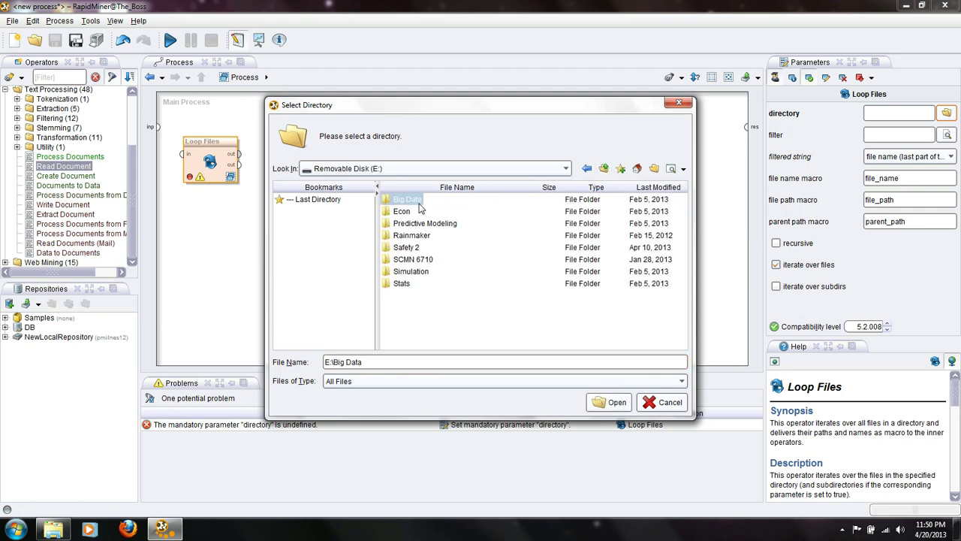
double_click(413, 201)
double_click(430, 235)
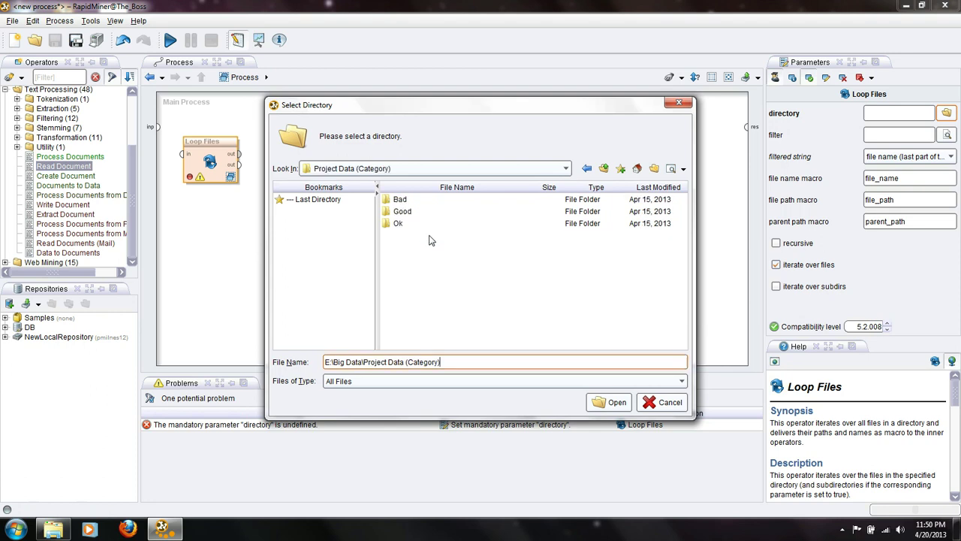
click(402, 200)
click(609, 403)
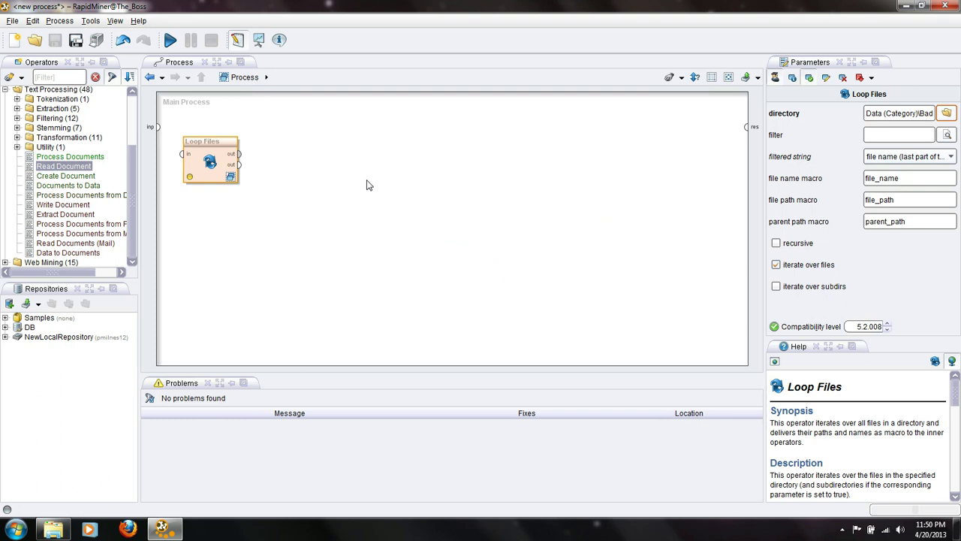
- Place Process Documents after Loop Files and open its Vector Creation subprocess
click(65, 76)
drag(86, 158, 306, 215)
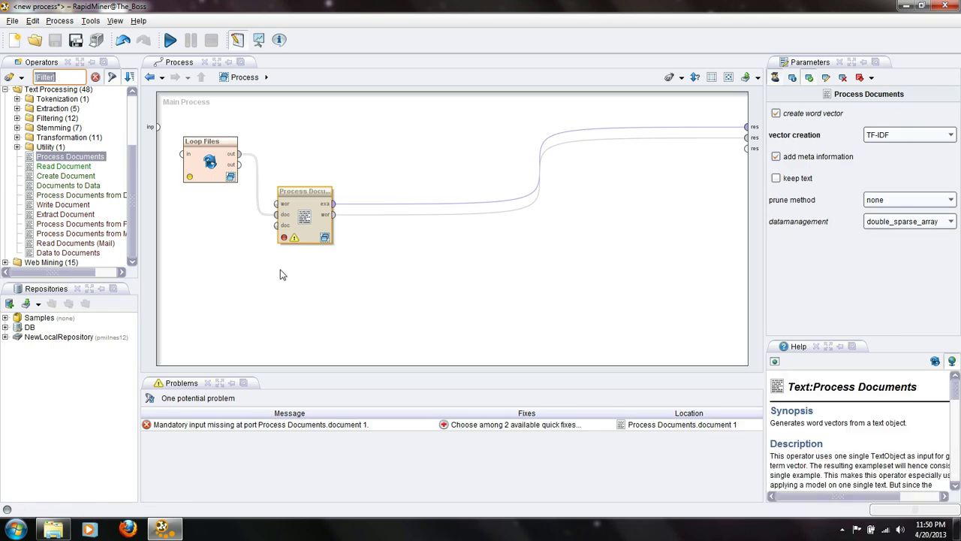
double_click(303, 218)
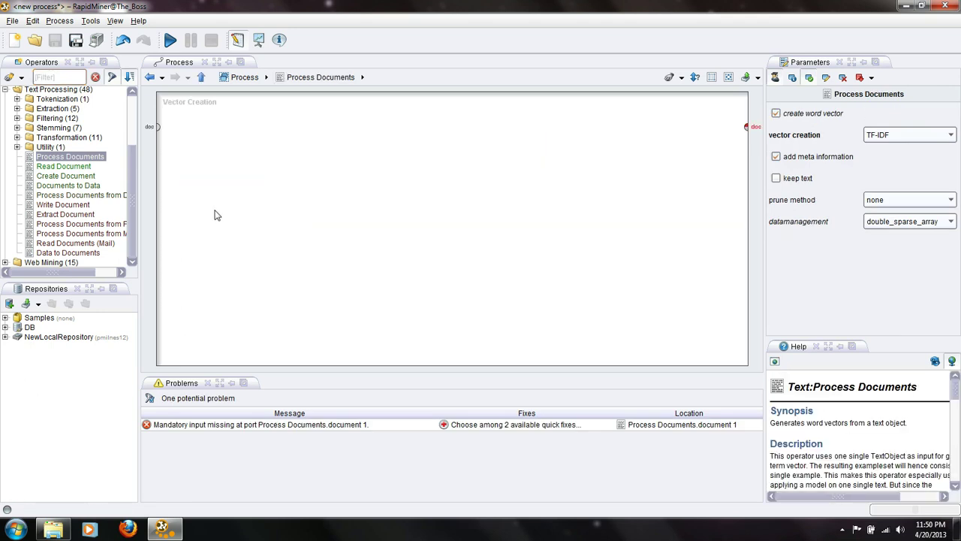
- Add Transform Cases and Tokenize operators into the Vector Creation subprocess
click(17, 137)
drag(68, 147, 214, 153)
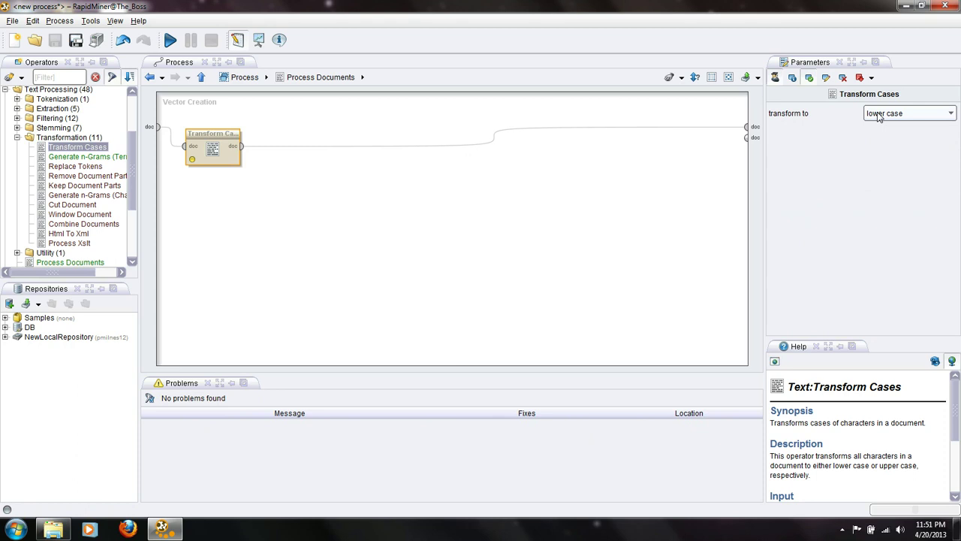
click(17, 137)
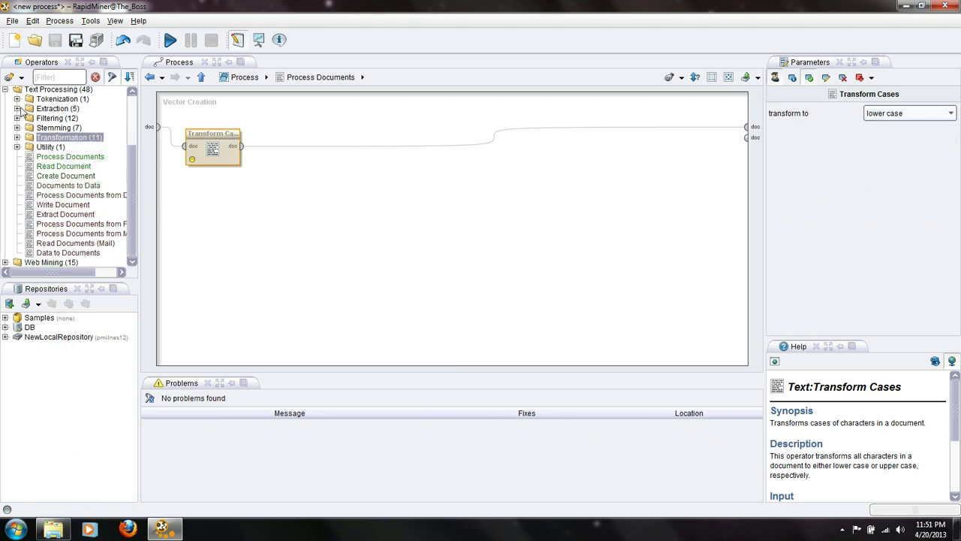
click(17, 99)
click(63, 109)
drag(68, 112, 199, 236)
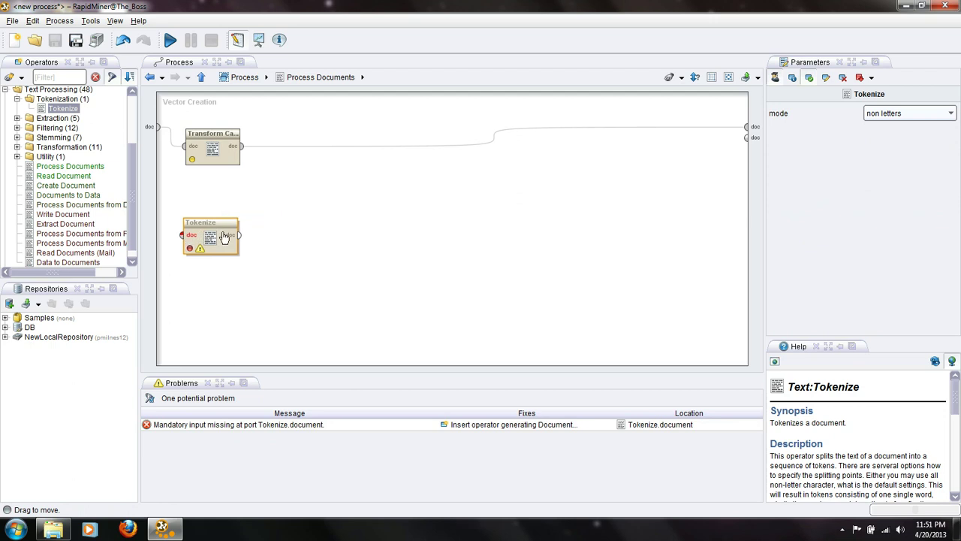
- Connect Transform Cases' output to Tokenize's input, replacing the existing connection
click(241, 145)
click(180, 237)
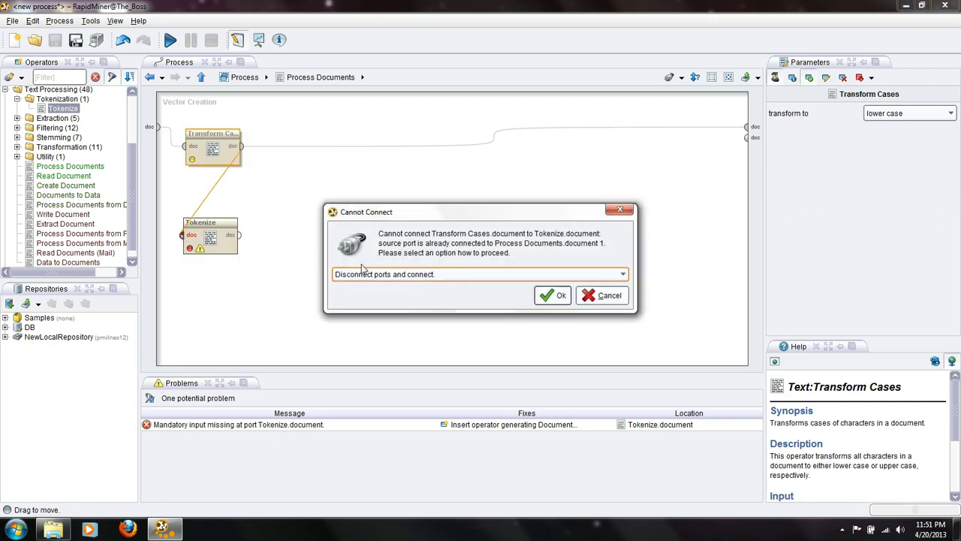
click(551, 296)
click(230, 238)
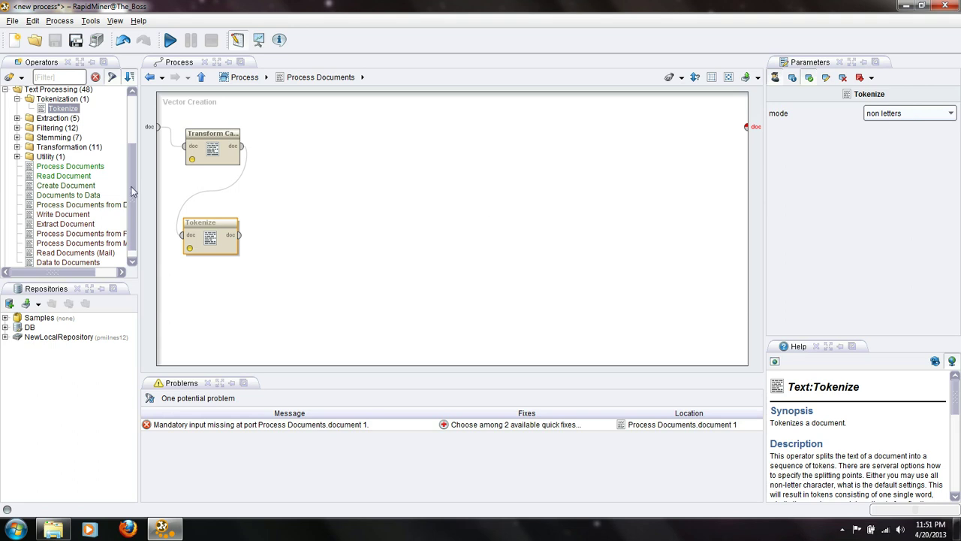
drag(132, 190, 137, 157)
- Chain Tokenize through Filter Stopwords (English) and Filter Tokens (by Length) into the subprocess output
click(18, 157)
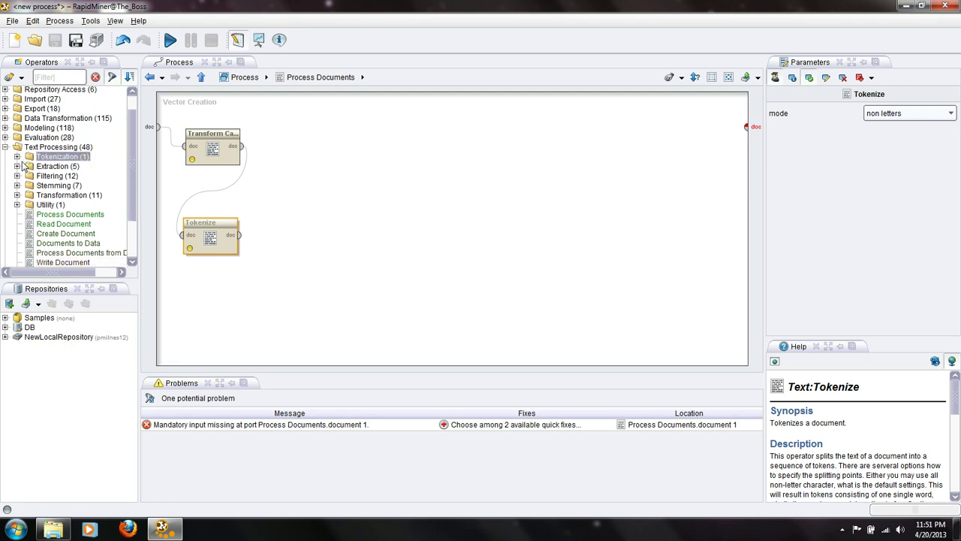
click(18, 177)
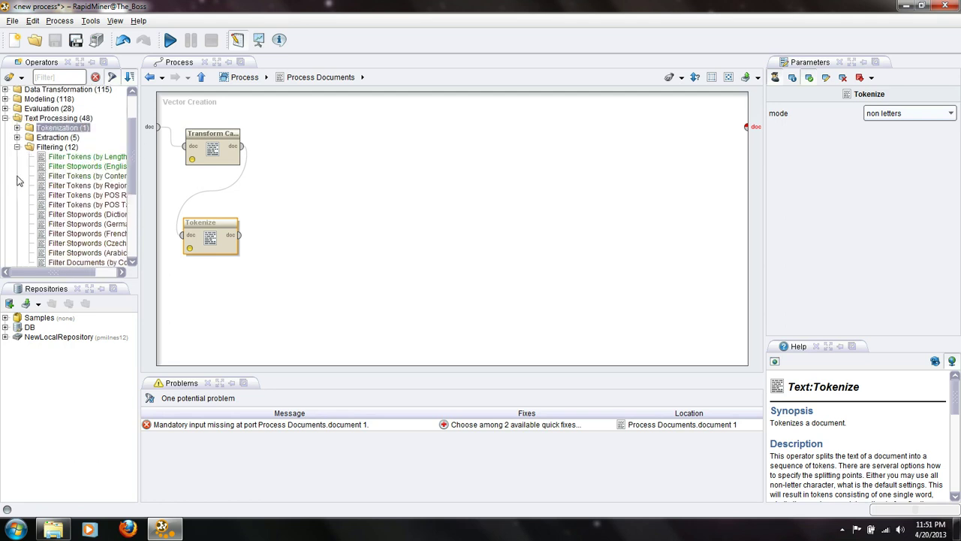
drag(84, 168, 333, 151)
drag(241, 235, 301, 146)
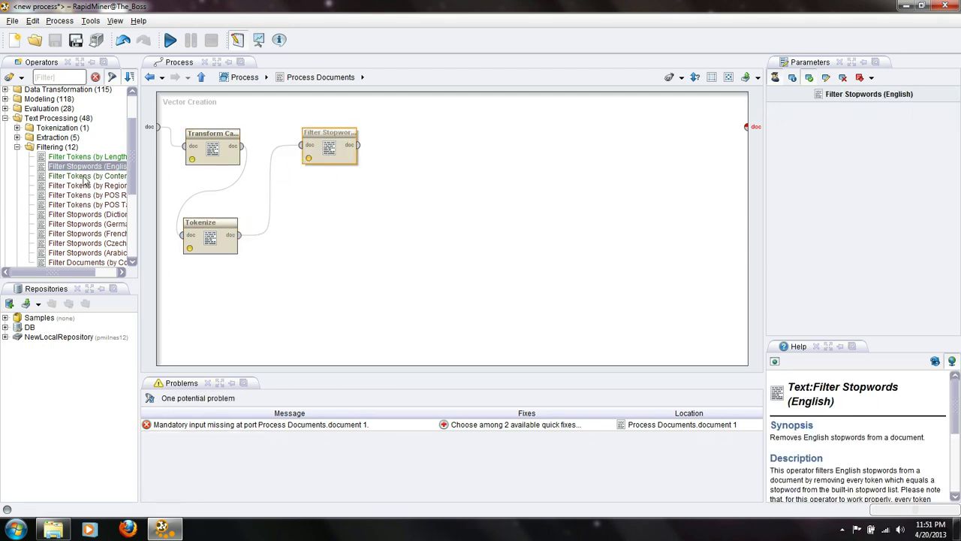
drag(63, 160, 342, 237)
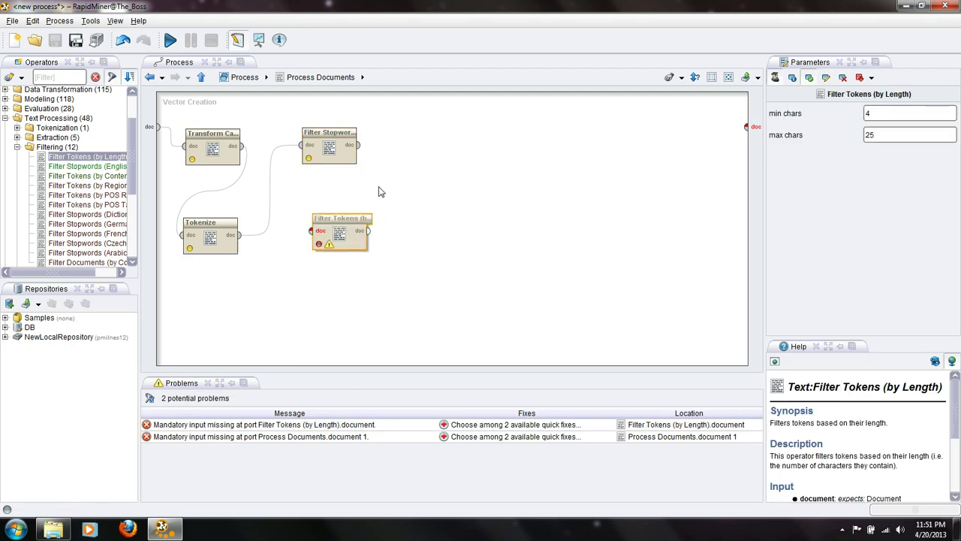
drag(359, 145, 746, 128)
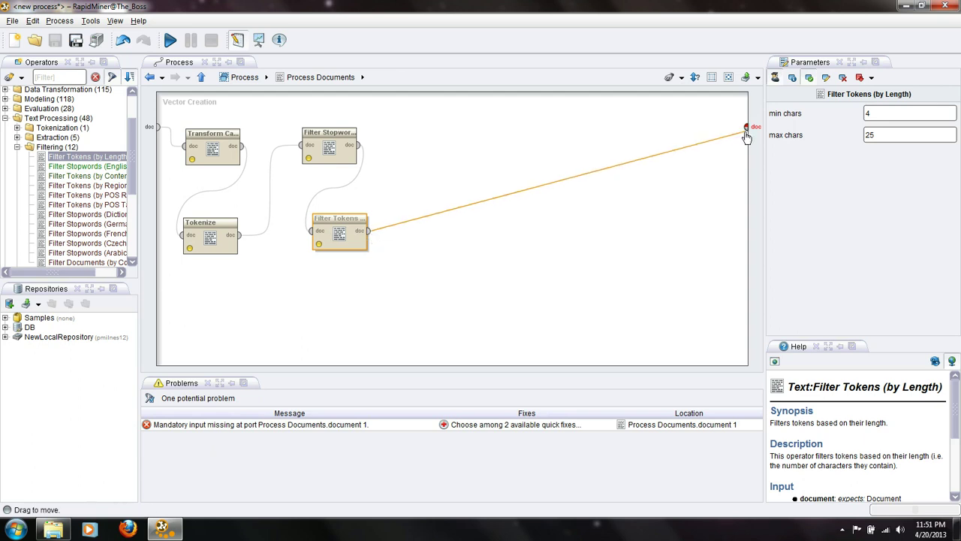
click(412, 230)
- Set Filter Tokens (by Length) max chars to 9999, keeping min chars at 2
click(351, 238)
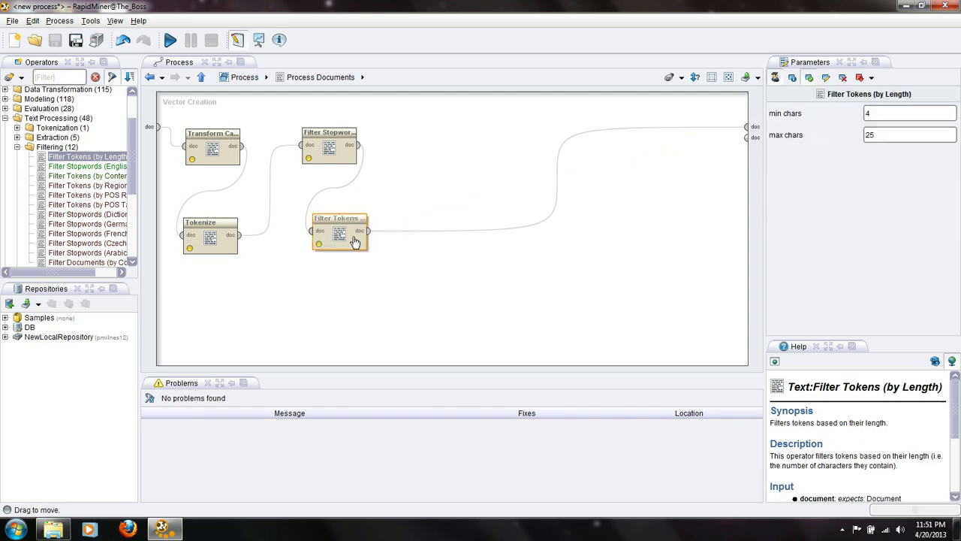
click(882, 113)
click(890, 135)
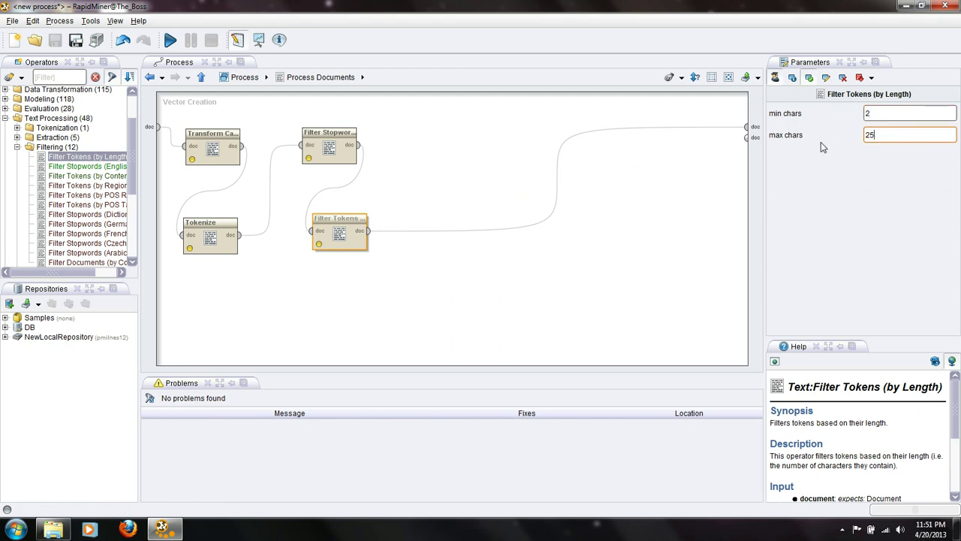
key(BackSpace)
key(BackSpace)
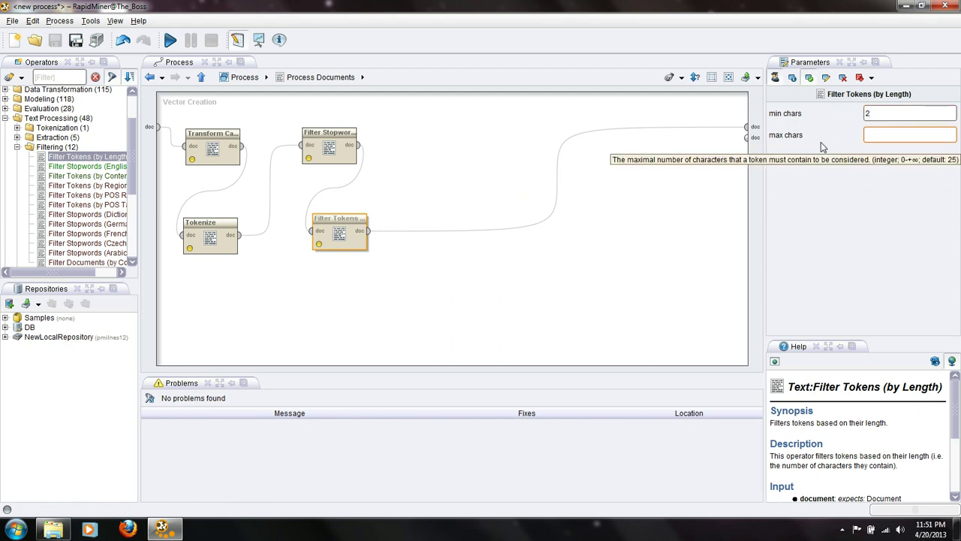
text(9999)
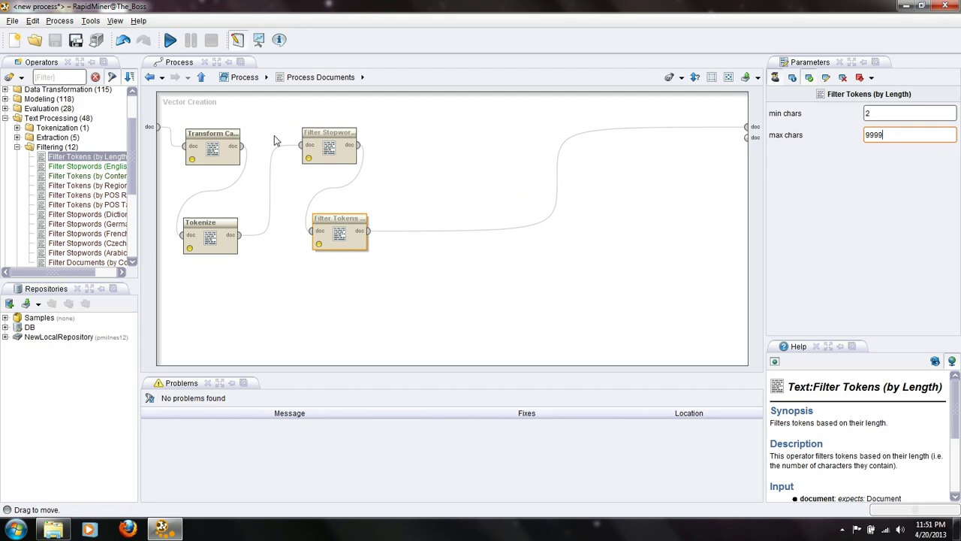
- In the main process, switch Process Documents' vector creation from TF-IDF to Binary Term Occurrences
click(201, 81)
click(294, 224)
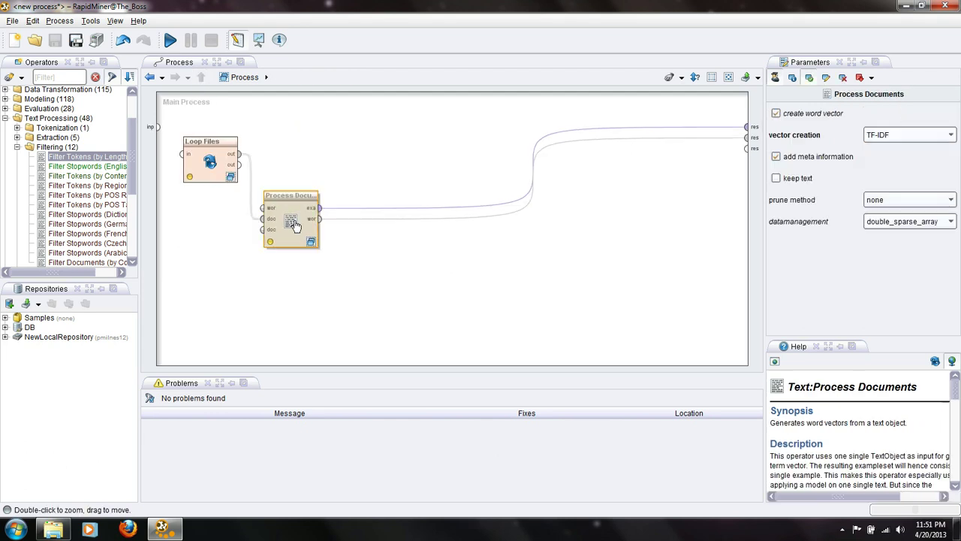
drag(295, 224, 294, 251)
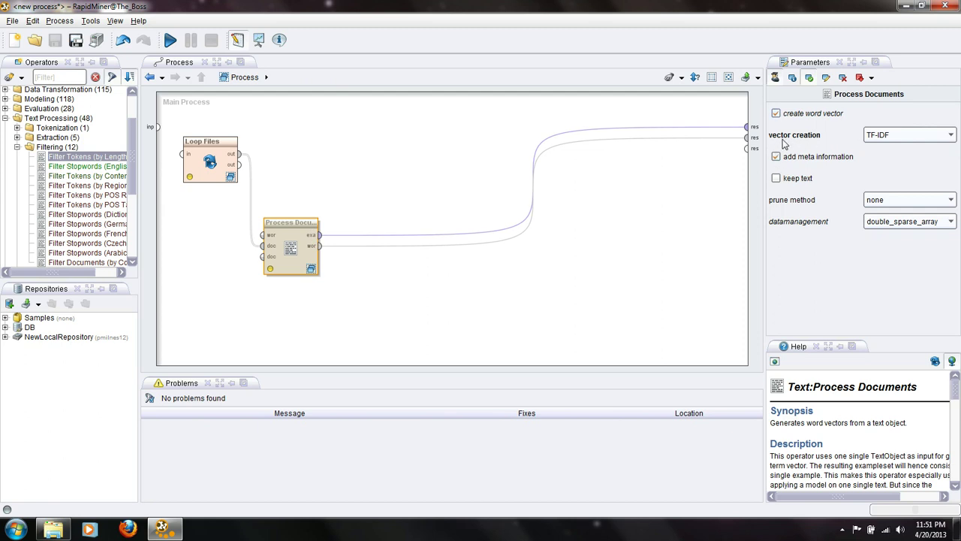
click(936, 142)
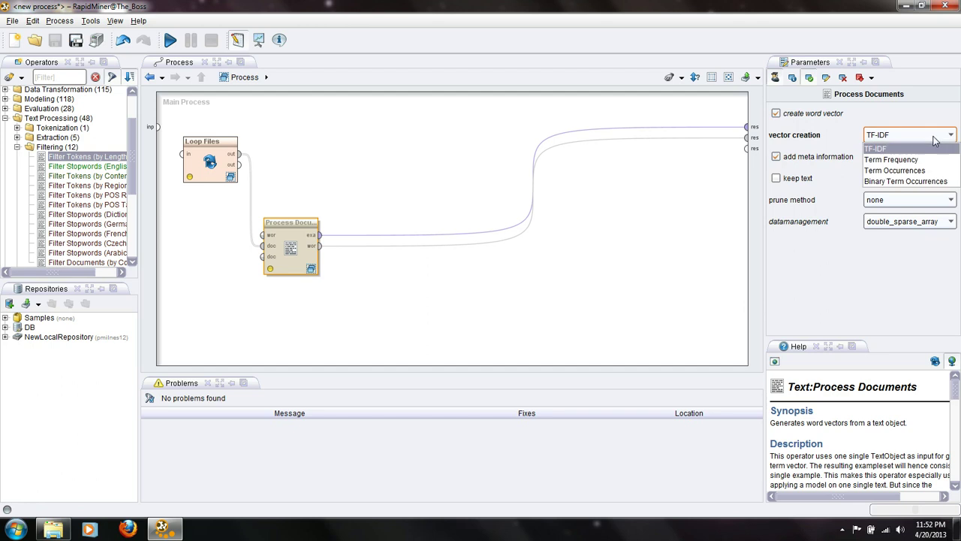
click(915, 182)
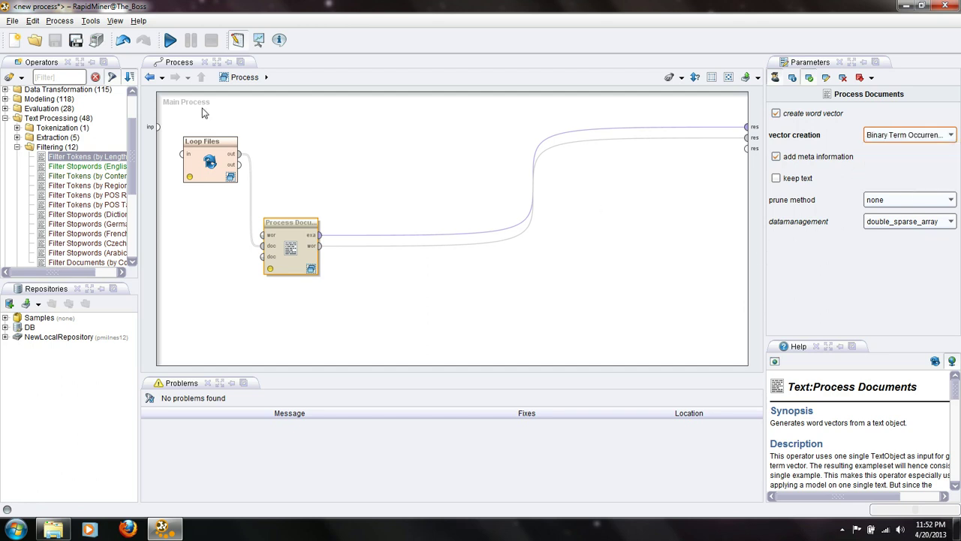
click(71, 81)
- Search 'numer', add Numerical to Binominal, and feed it Process Documents' example set
text(numer)
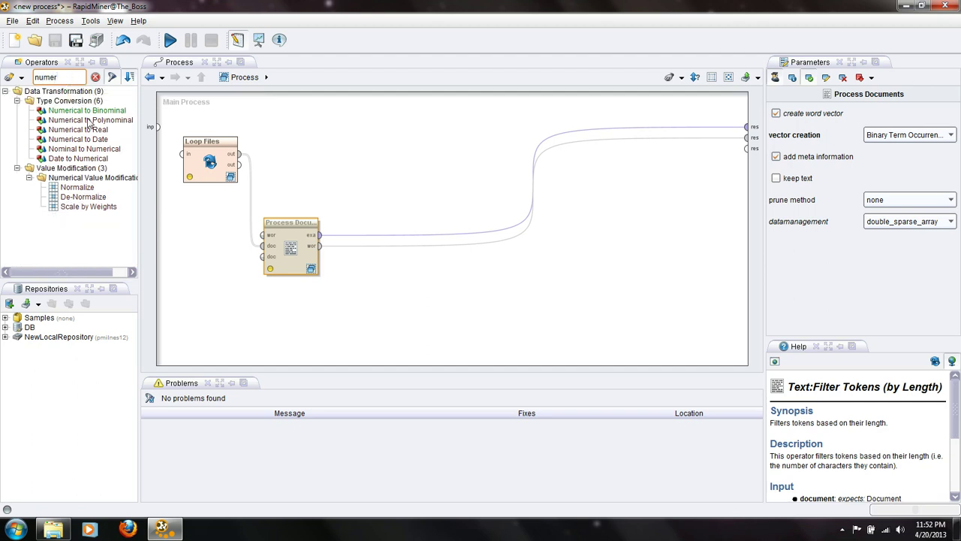
drag(87, 111, 407, 189)
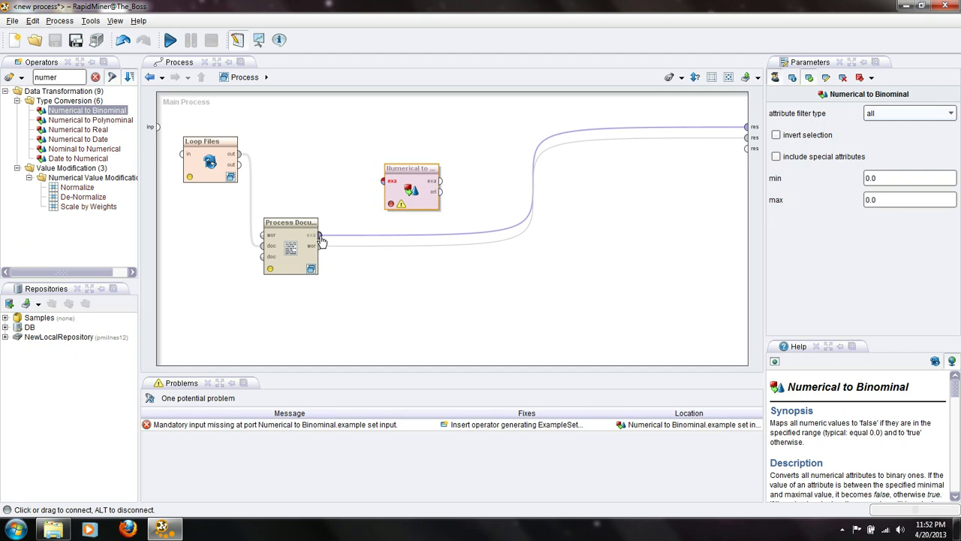
drag(320, 236, 383, 185)
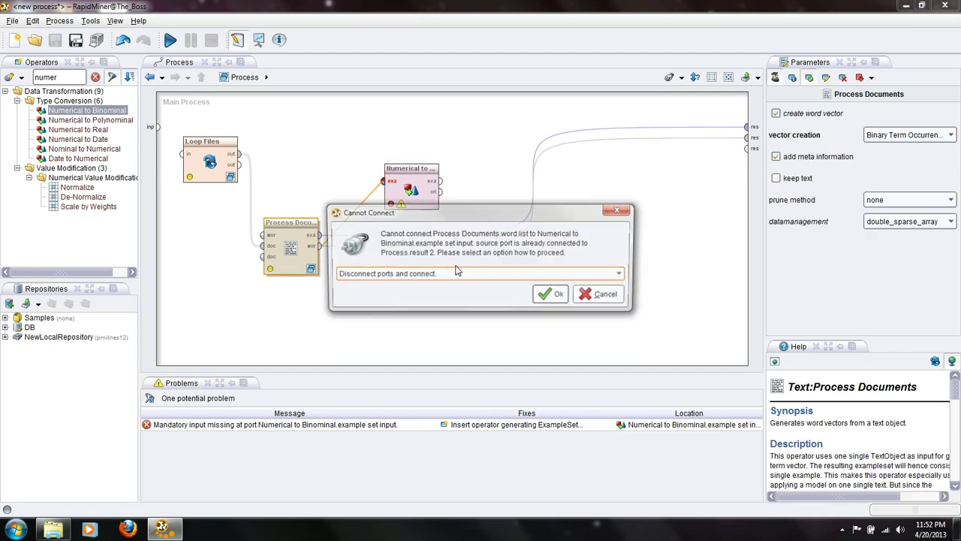
click(553, 294)
click(320, 235)
drag(349, 218, 384, 182)
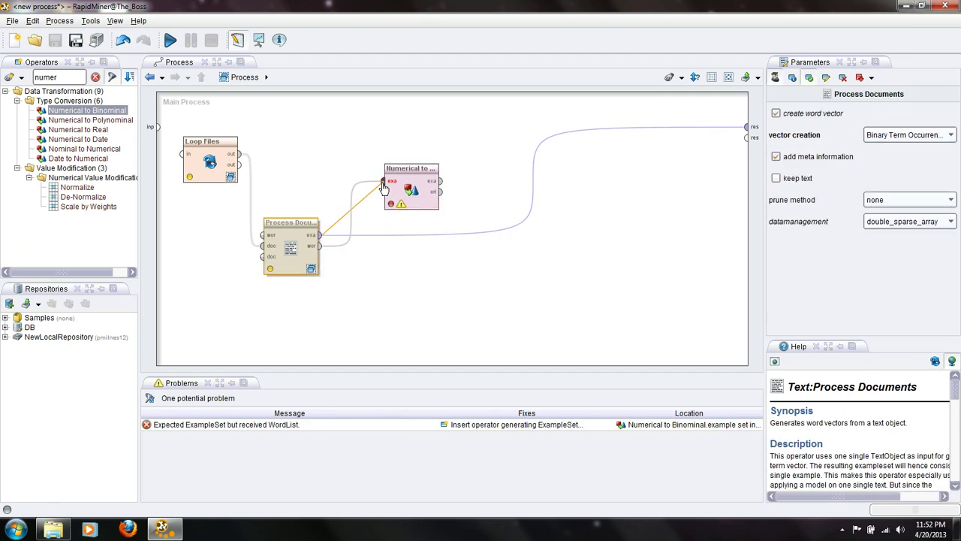
click(549, 293)
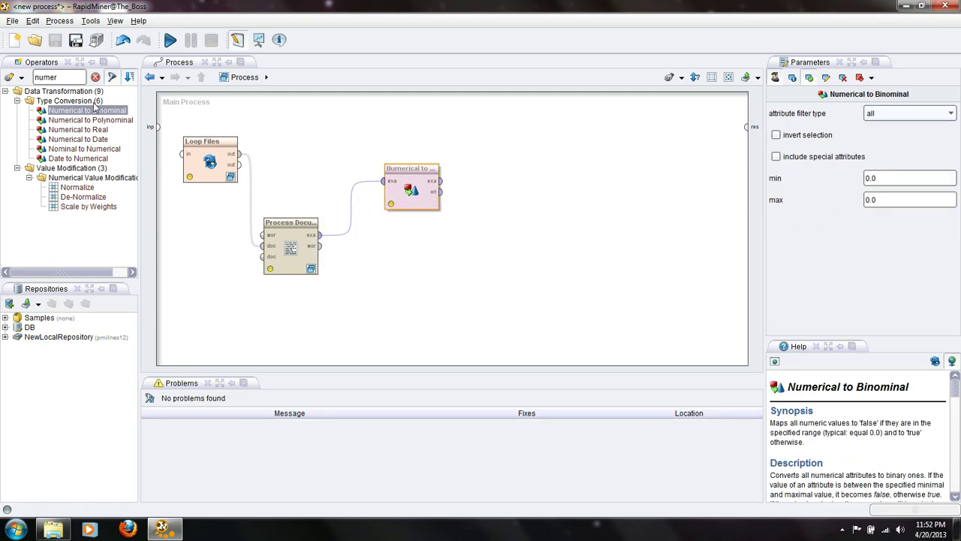
double_click(75, 78)
- Add FP-Growth after Numerical to Binominal and set its min support to 0.1
text(lp)
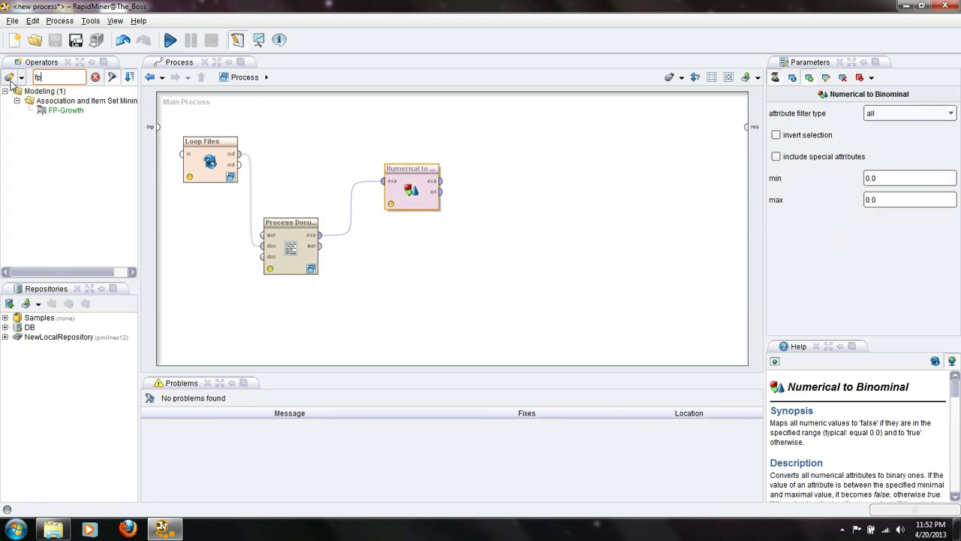
click(67, 111)
drag(66, 112, 509, 272)
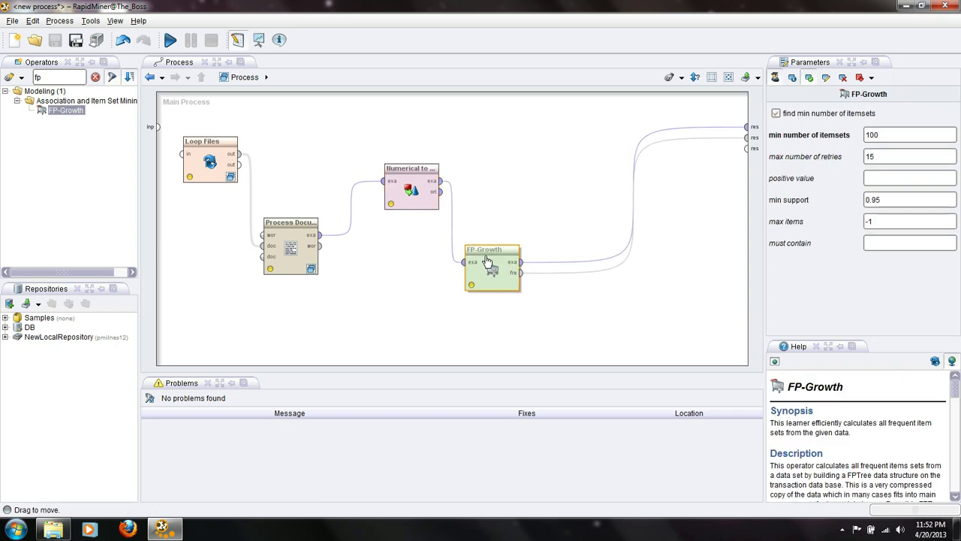
click(890, 201)
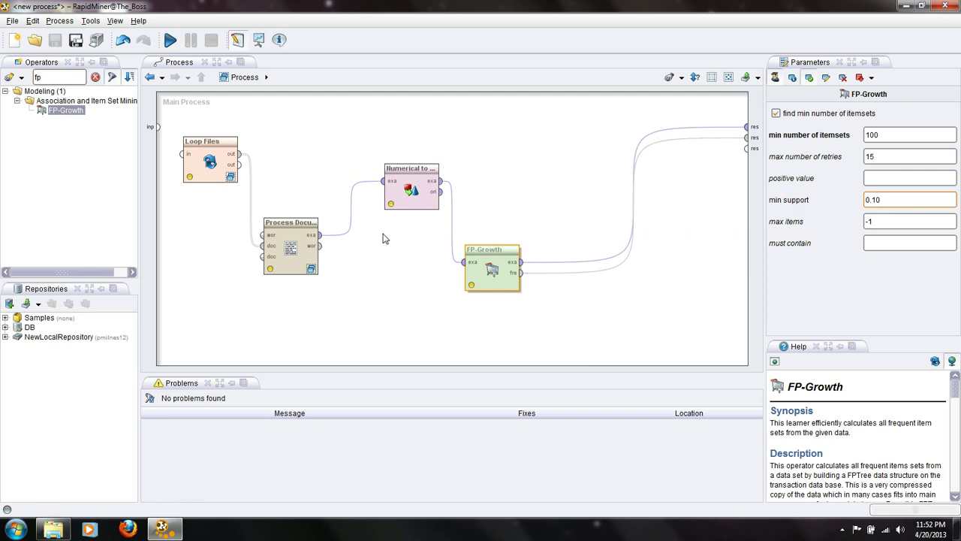
double_click(42, 77)
- Search 'crea', add Create Association Rules, and wire FP-Growth's frequent item sets into it
text(cre)
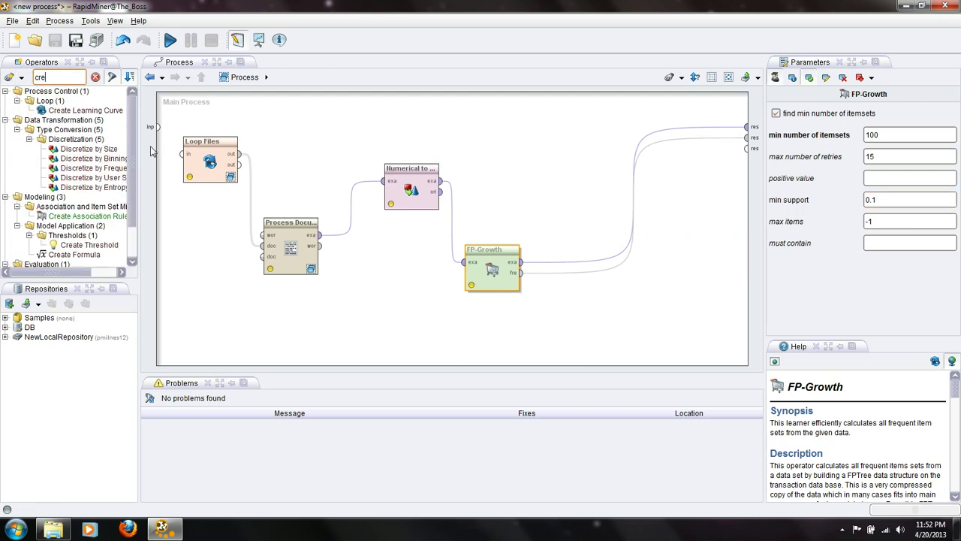
text(a)
drag(90, 139, 584, 164)
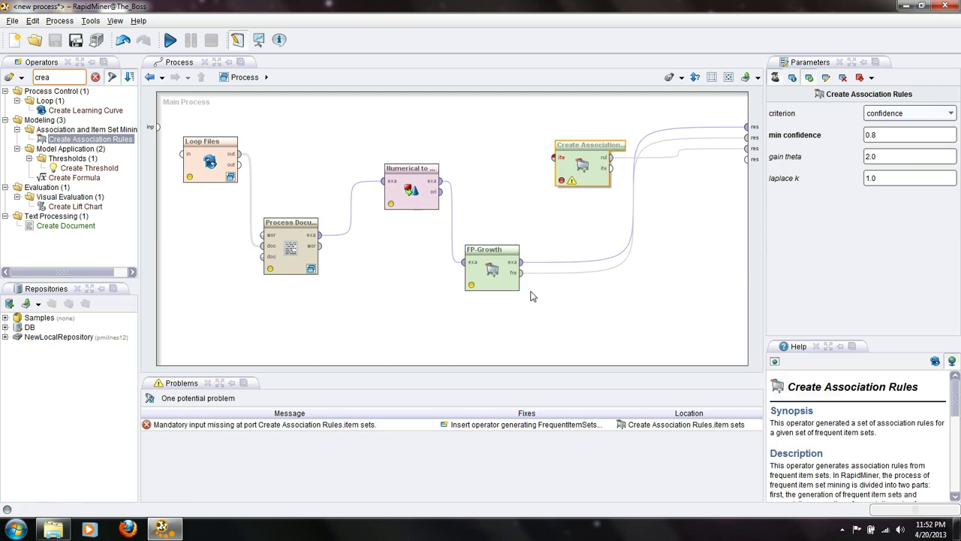
drag(521, 272, 554, 158)
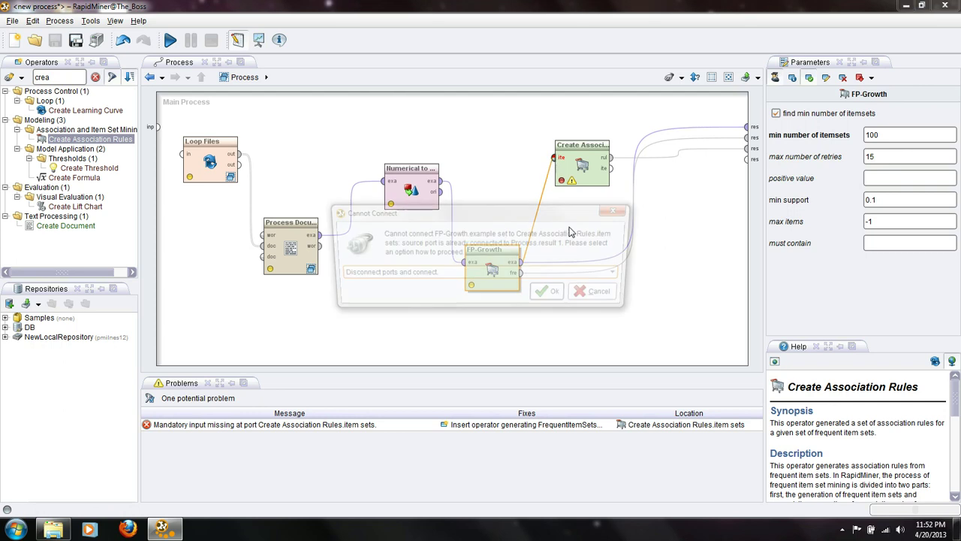
click(553, 296)
drag(523, 278, 553, 158)
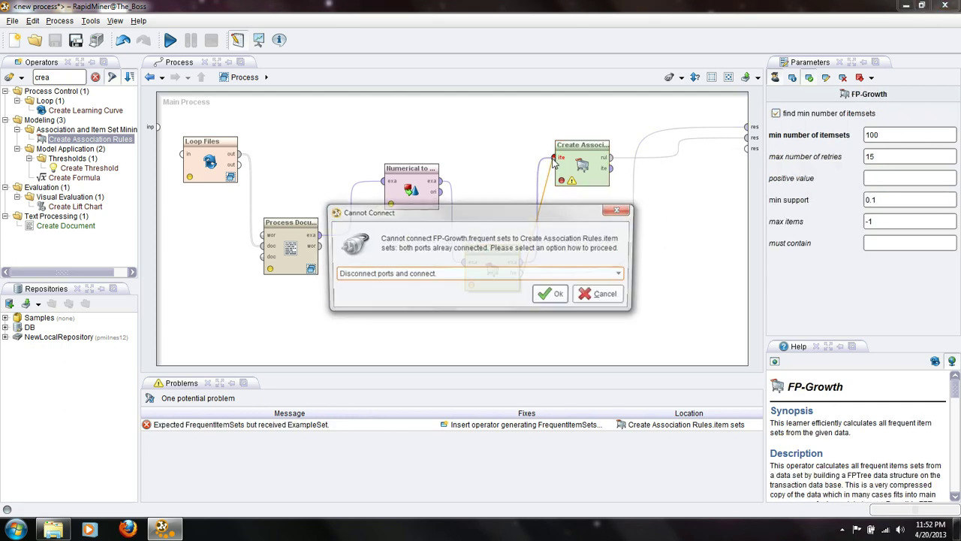
click(553, 297)
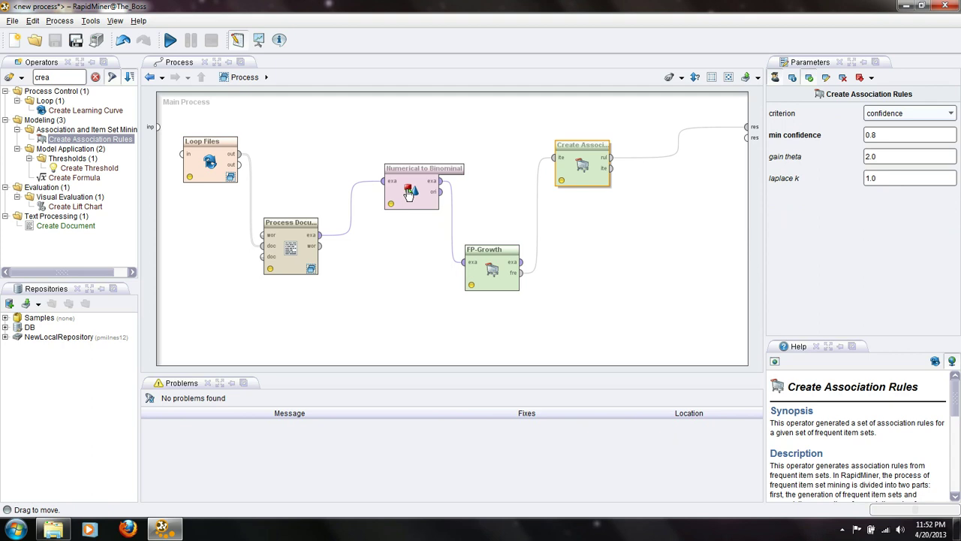
click(505, 275)
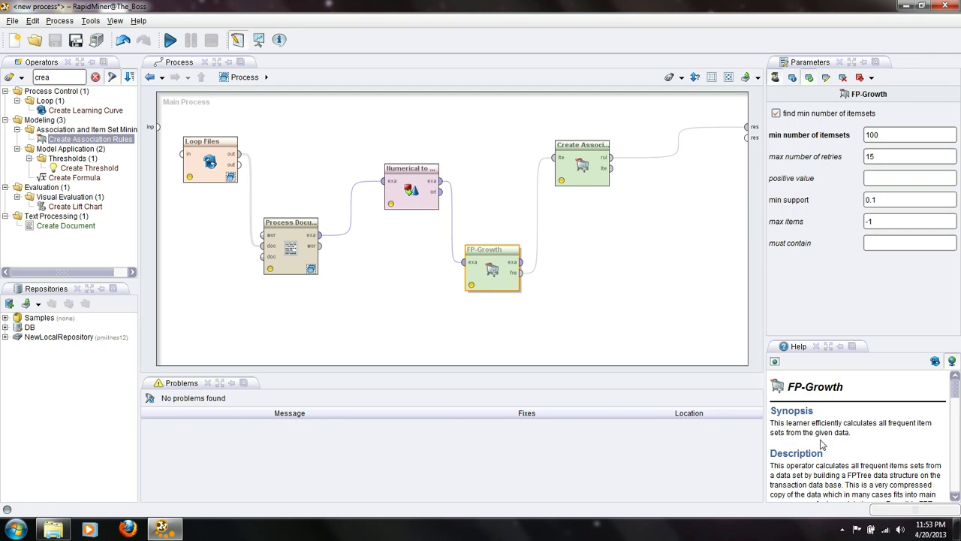
click(571, 178)
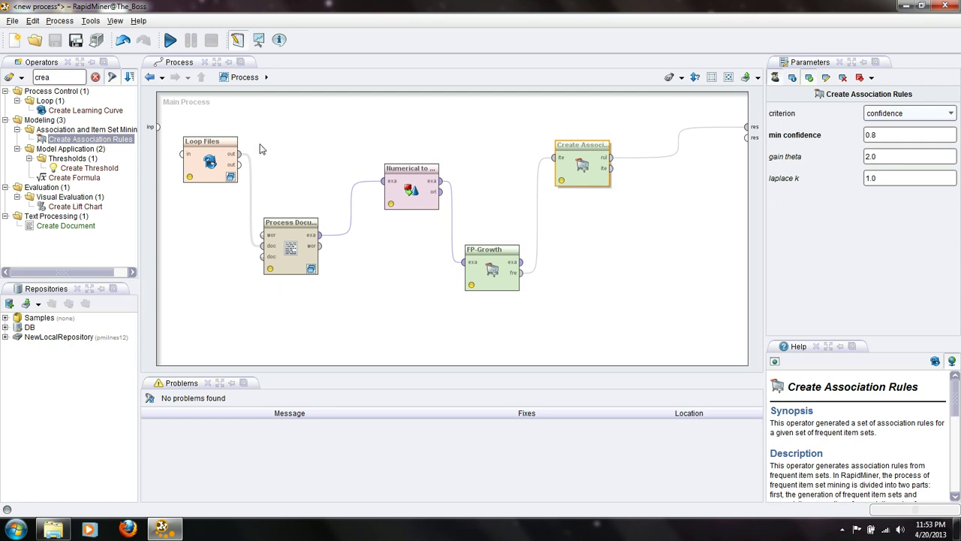
- Run the process without saving and switch to the Result perspective's AssociationRules table
click(172, 43)
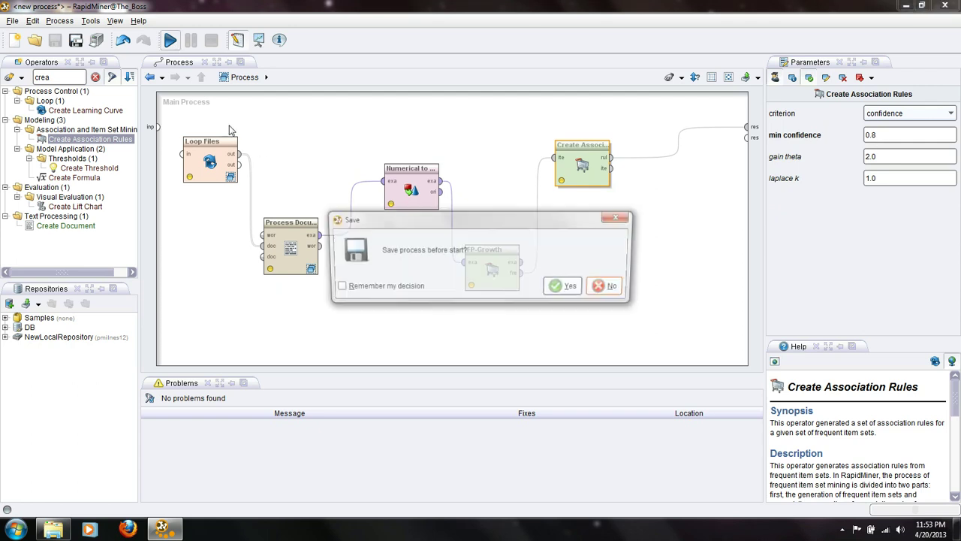
click(607, 287)
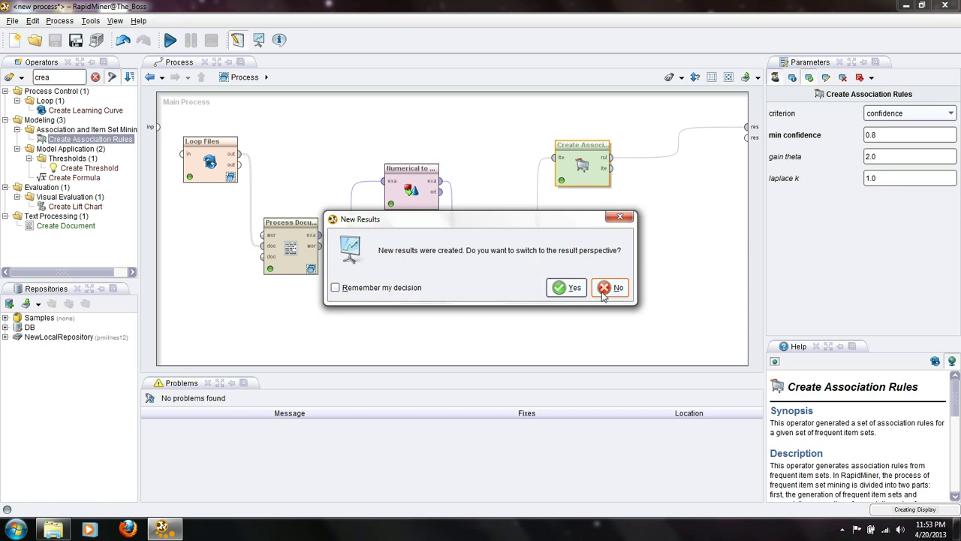
click(574, 290)
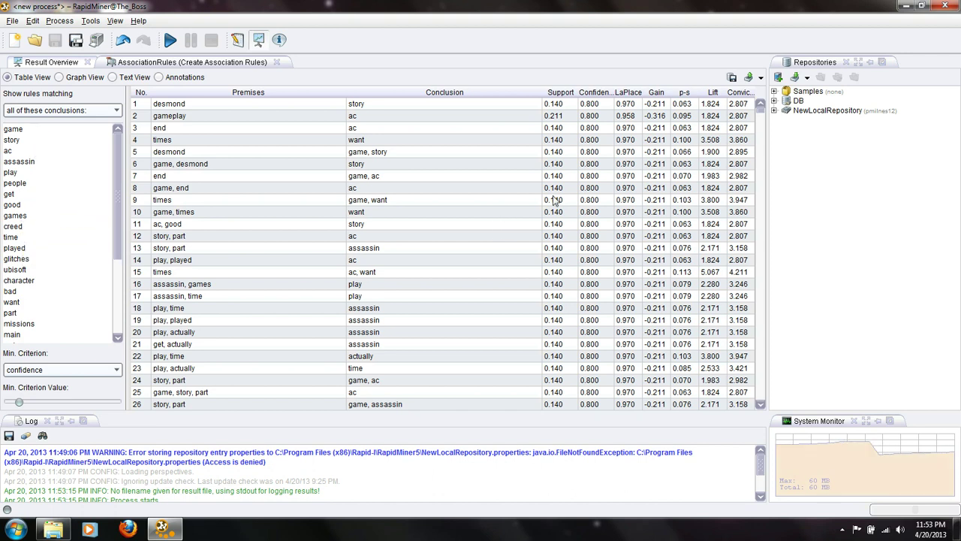
- Sort the association rules by Lift, highest first, and show only rules concluding in 'game'
click(717, 93)
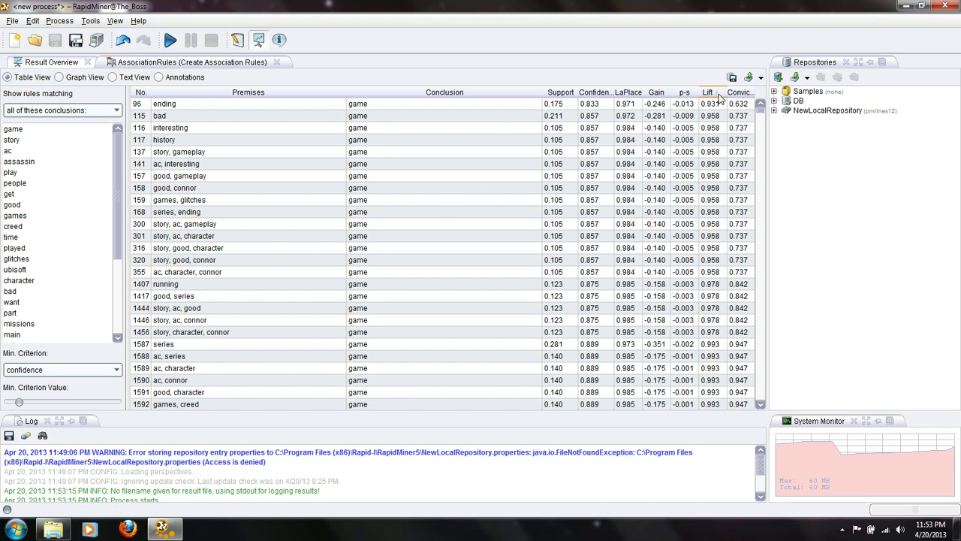
click(717, 93)
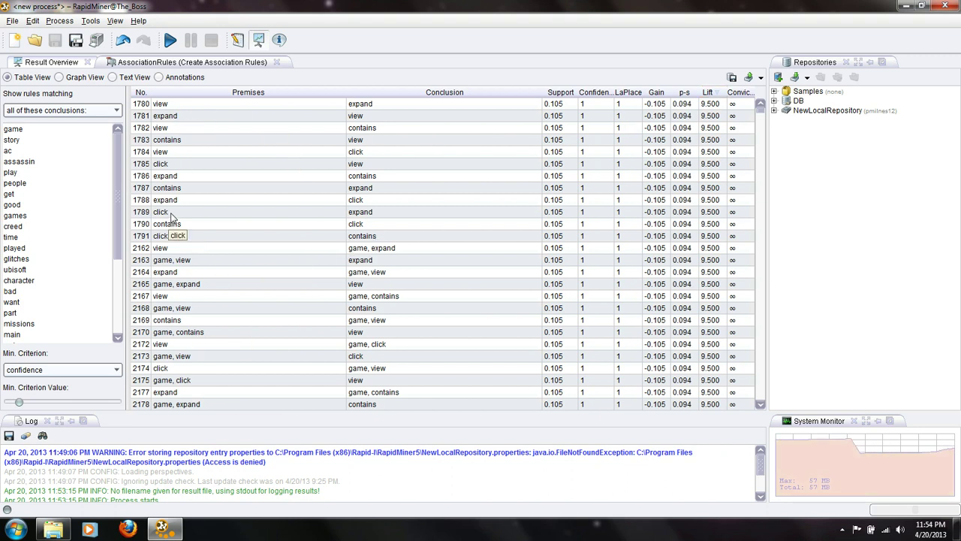
click(25, 130)
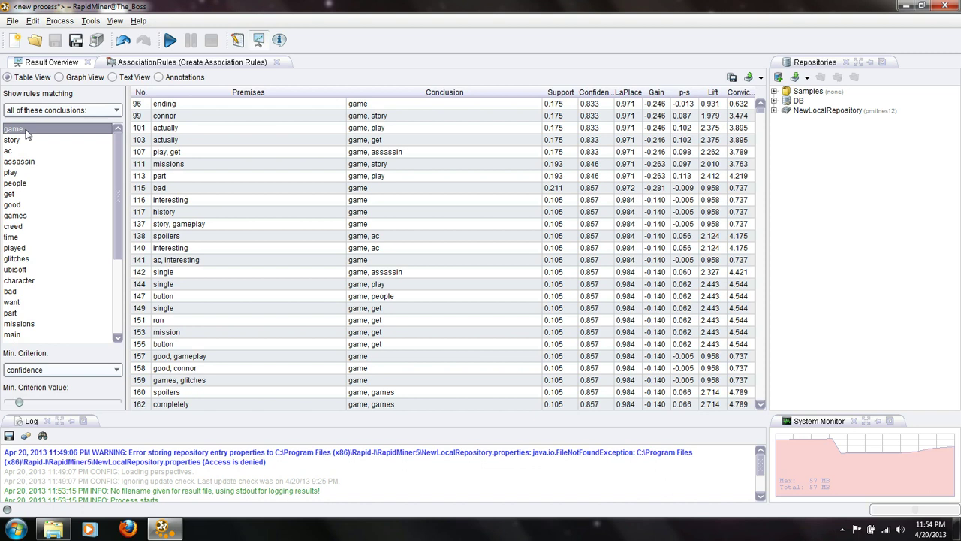
- Display the game-concluding rules as a graph linking rule nodes to terms like games, ending, spoilers
click(59, 77)
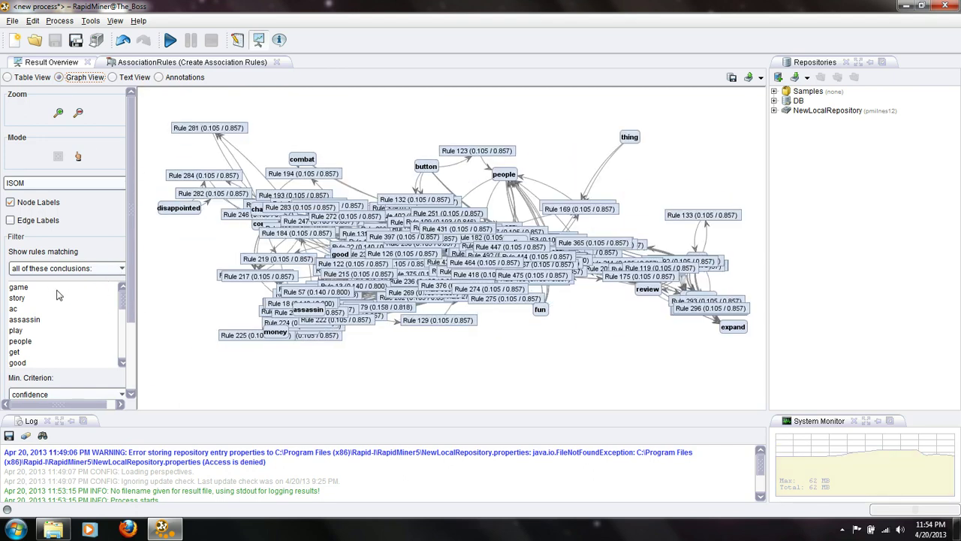
click(60, 290)
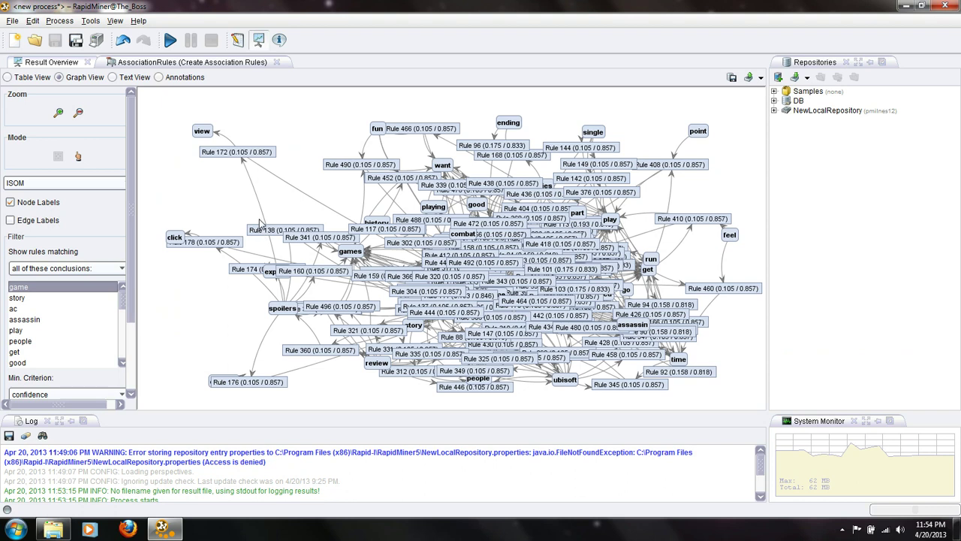
- In Design view, inspect the operators nested in Loop Files, then return up and review its settings
click(237, 40)
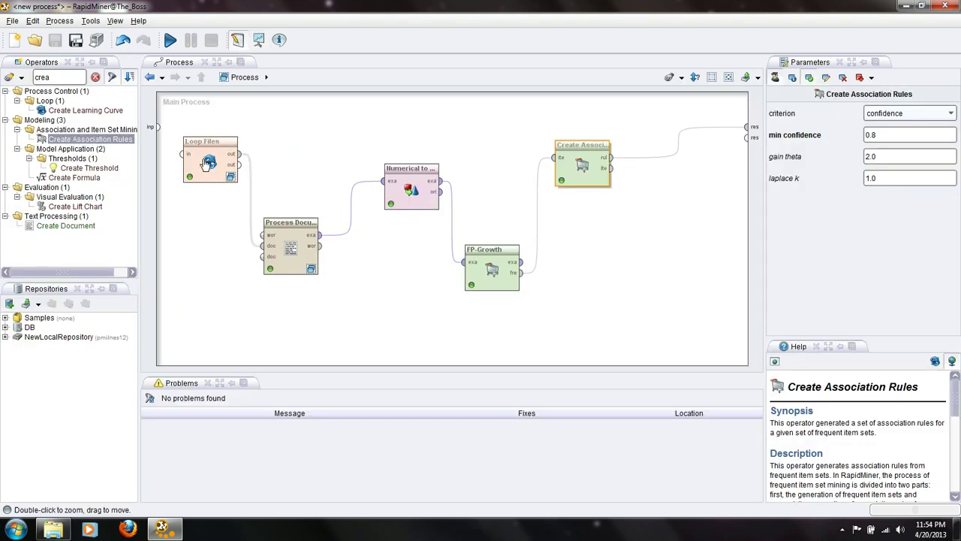
double_click(207, 163)
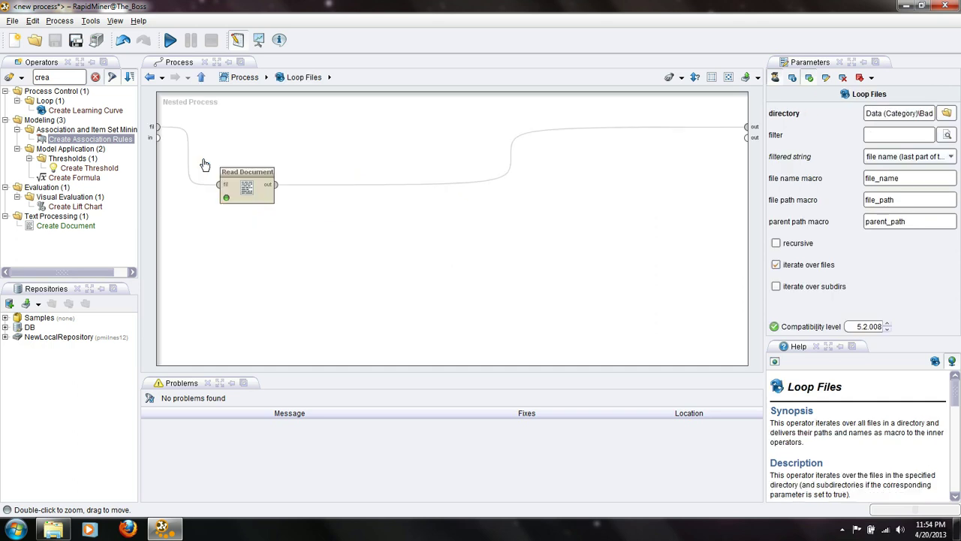
click(202, 79)
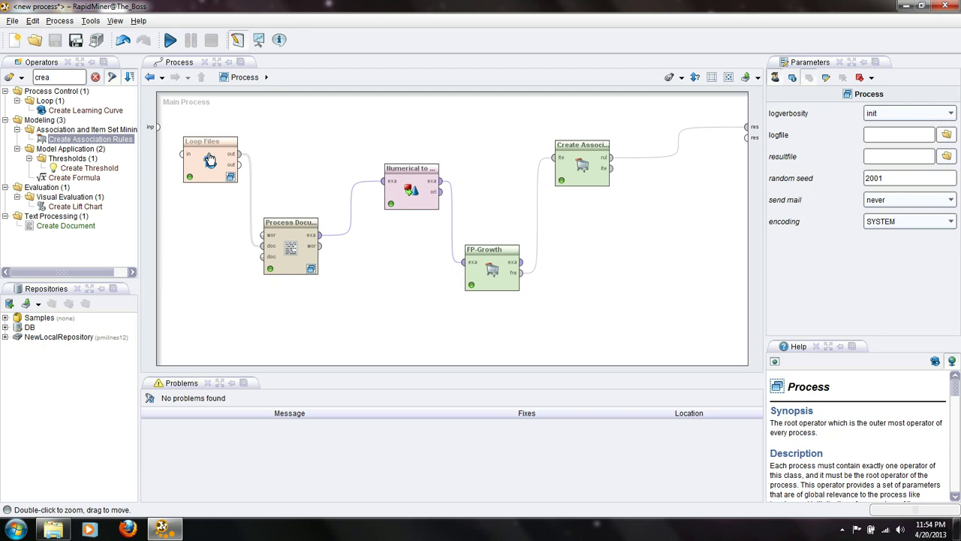
click(210, 160)
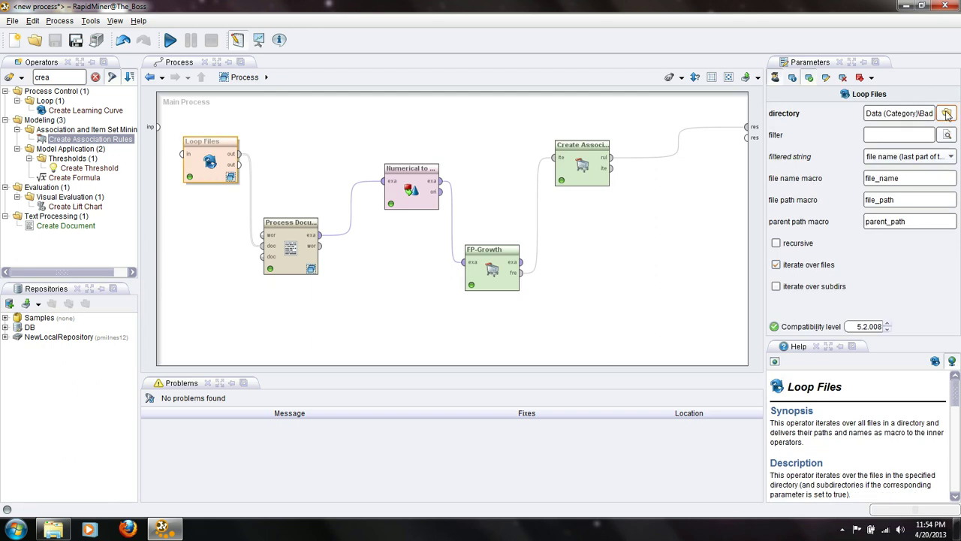
- Inspect Process Documents' Transform Cases, Tokenize, Filter Stopwords and 2–9999 character token length settings
double_click(289, 250)
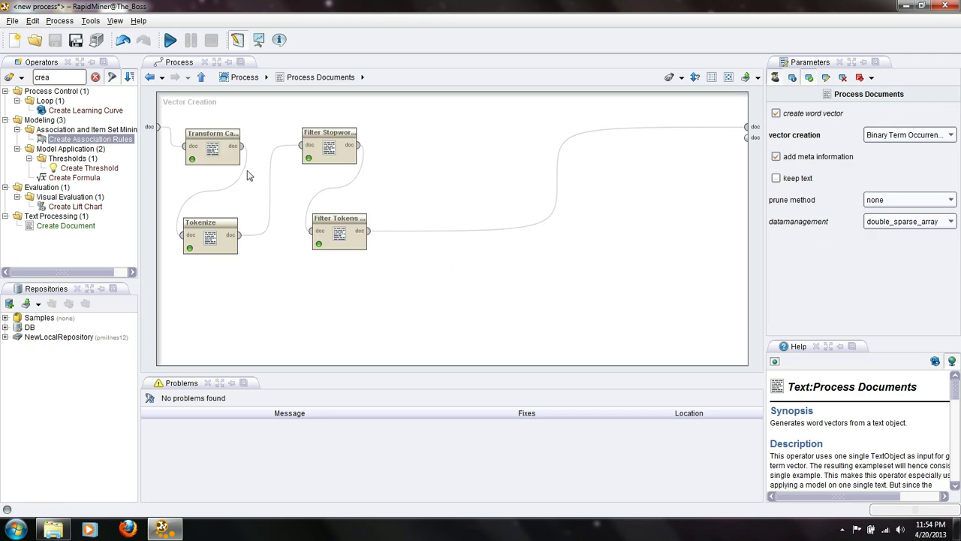
click(211, 138)
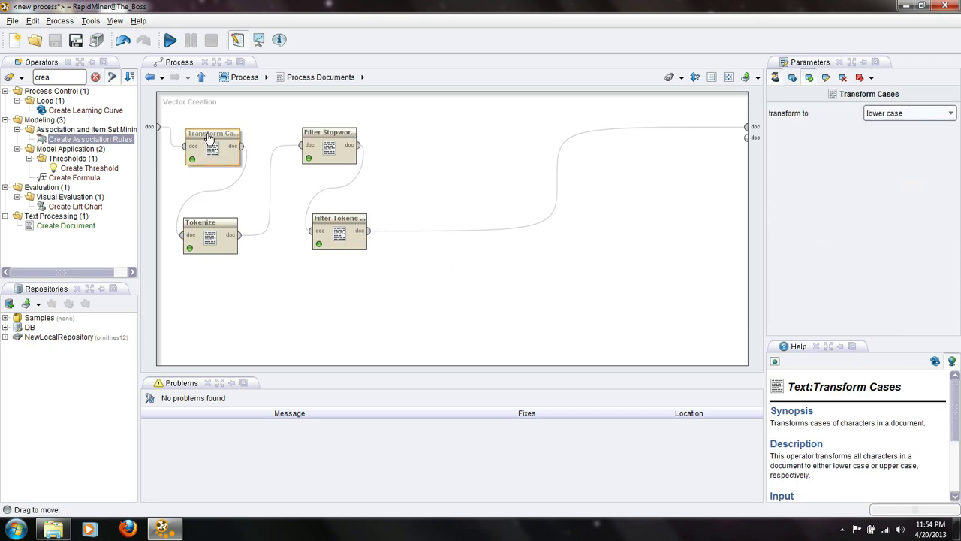
click(209, 231)
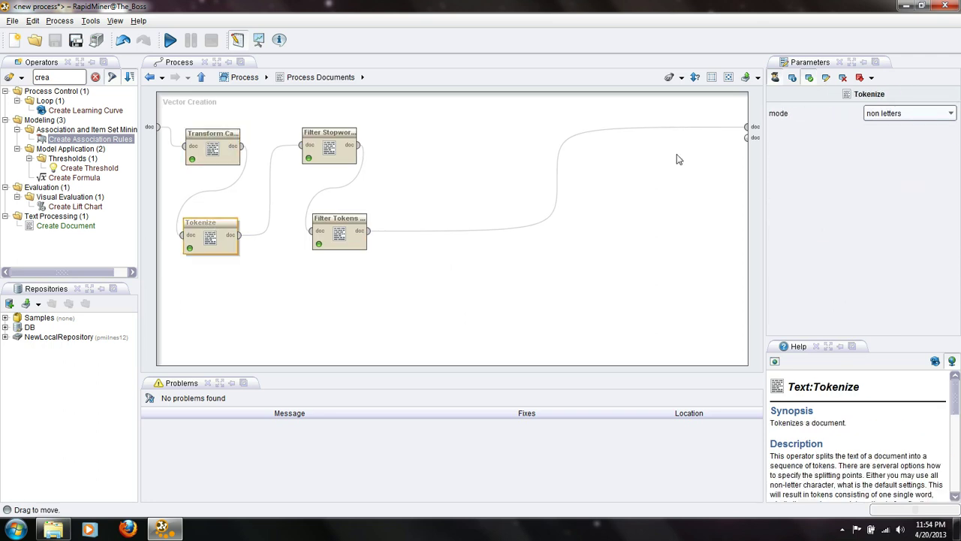
click(334, 148)
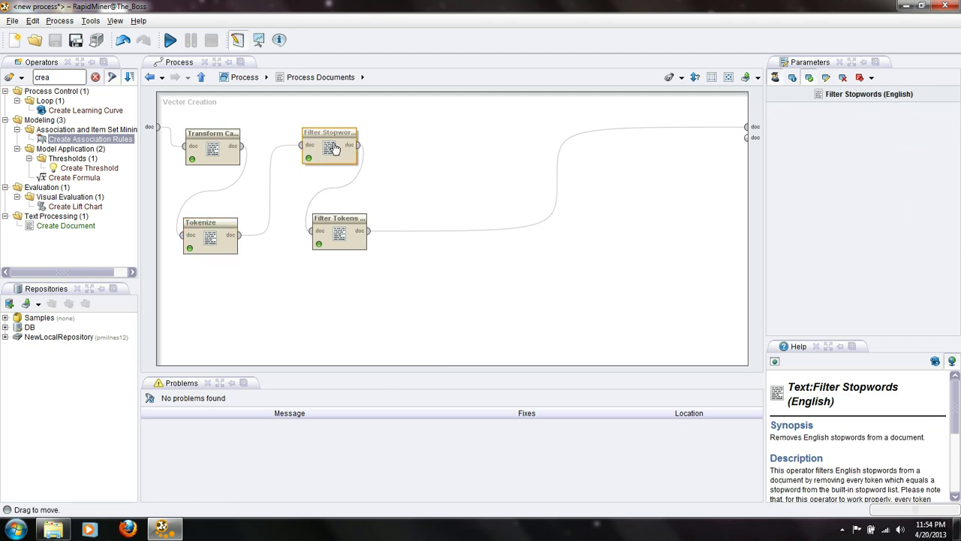
click(339, 232)
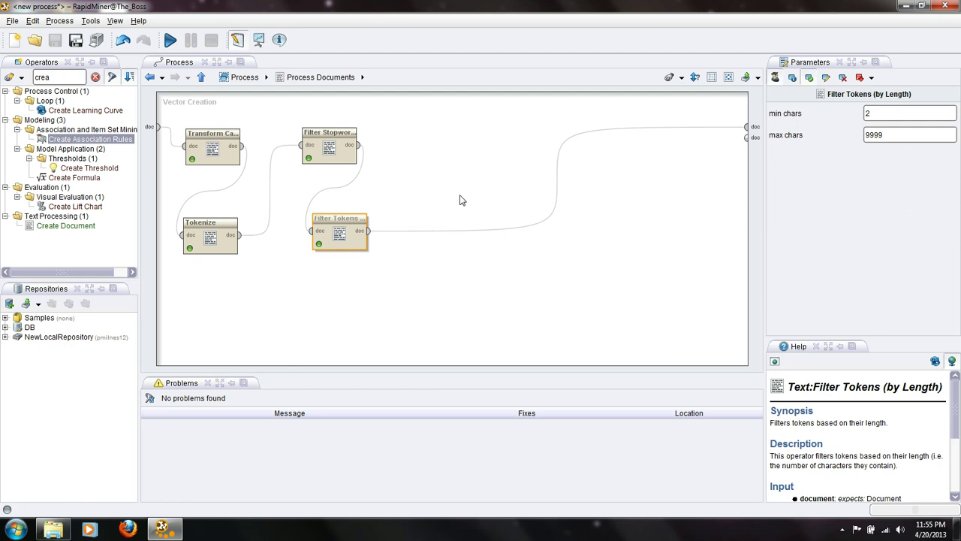
click(201, 79)
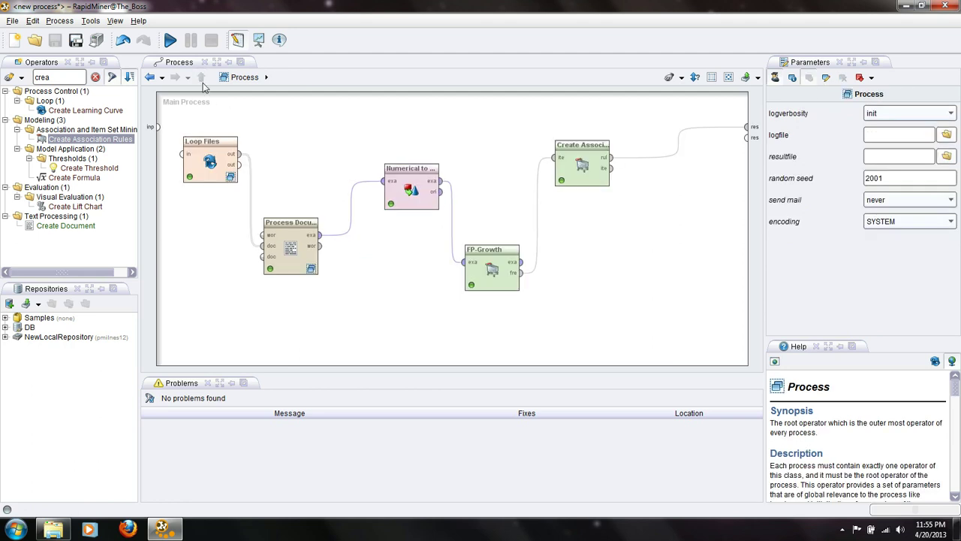
click(411, 192)
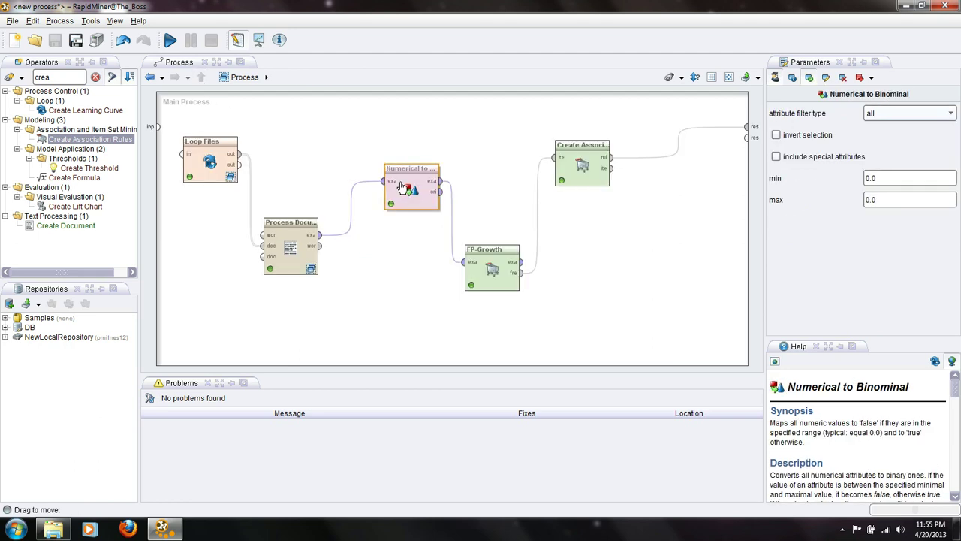
click(480, 268)
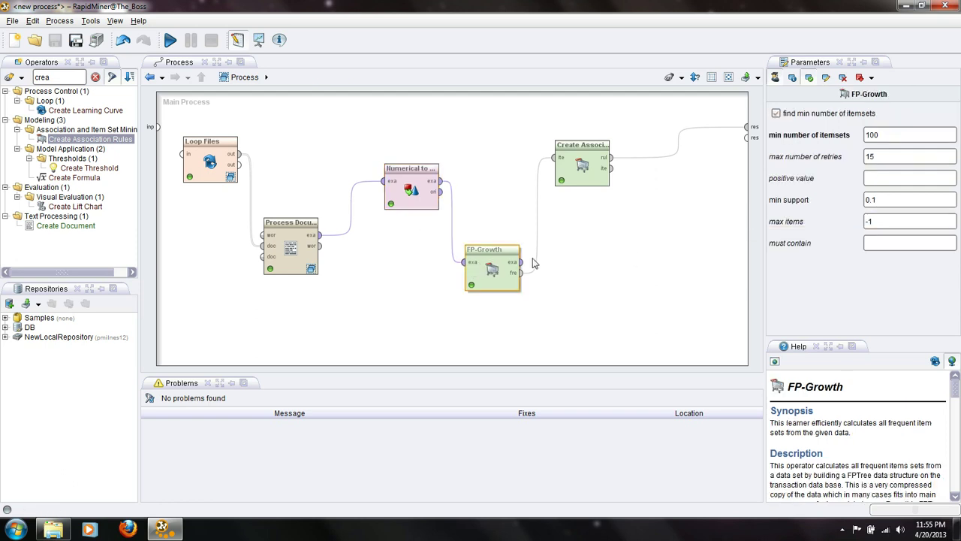
click(569, 173)
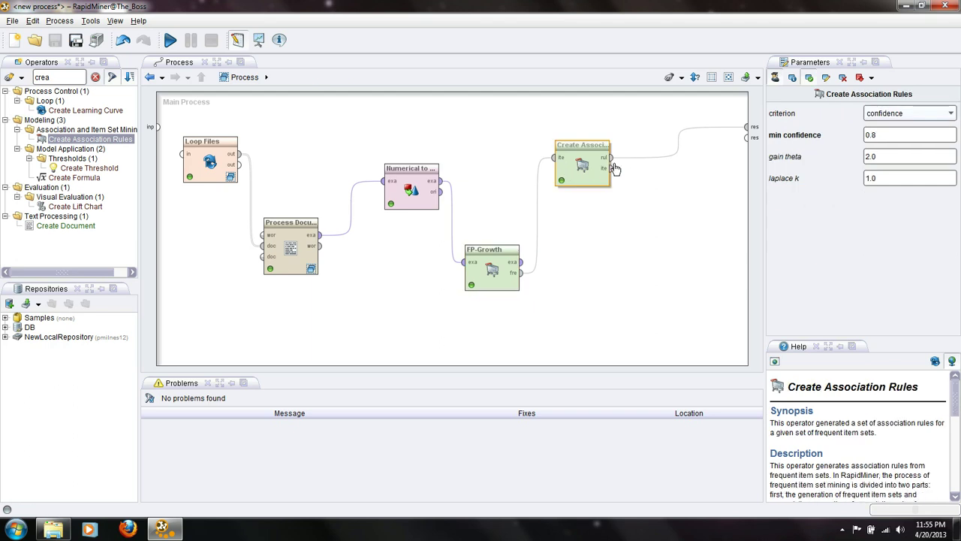
- Return to the Results view on the AssociationRules (Create Association Rules) graph tab
click(258, 41)
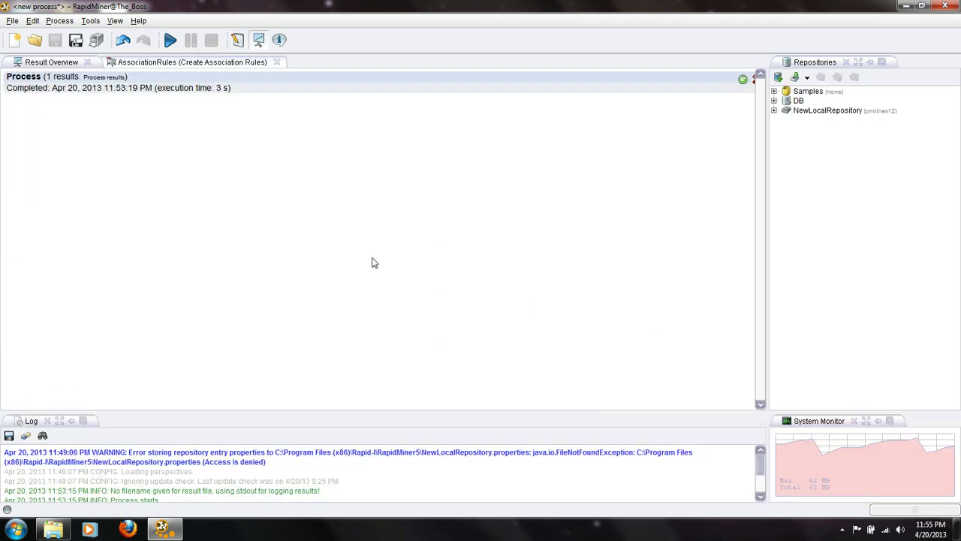
click(204, 63)
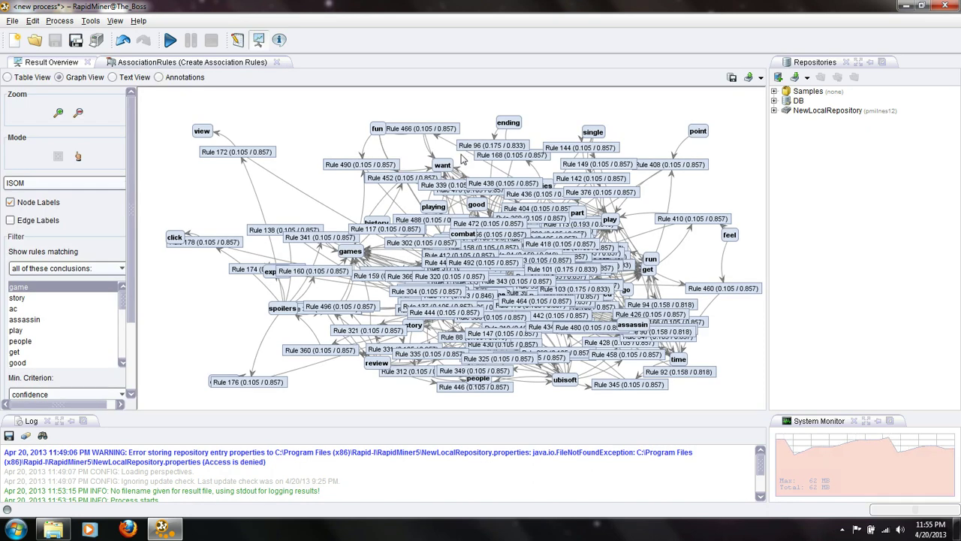